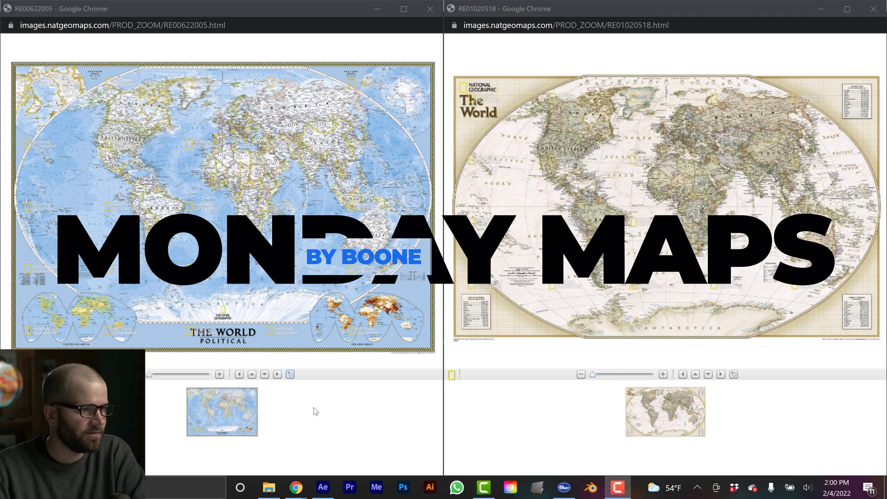
Zoom the left Chrome political map in past West Africa and pan north to the Sahara.
click(160, 374)
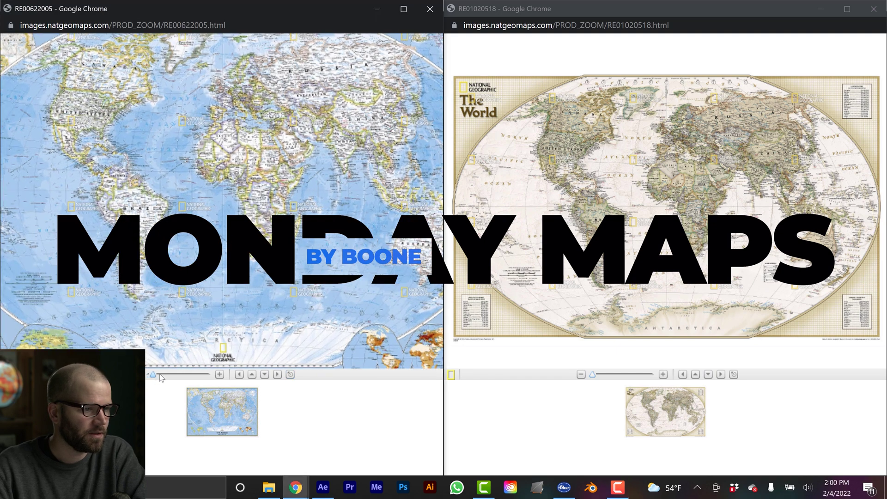
drag(160, 377, 193, 371)
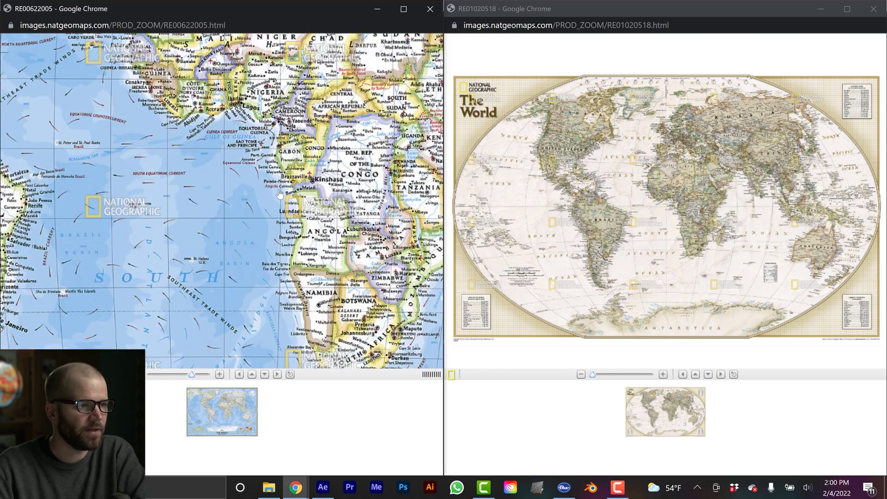
drag(279, 194, 200, 374)
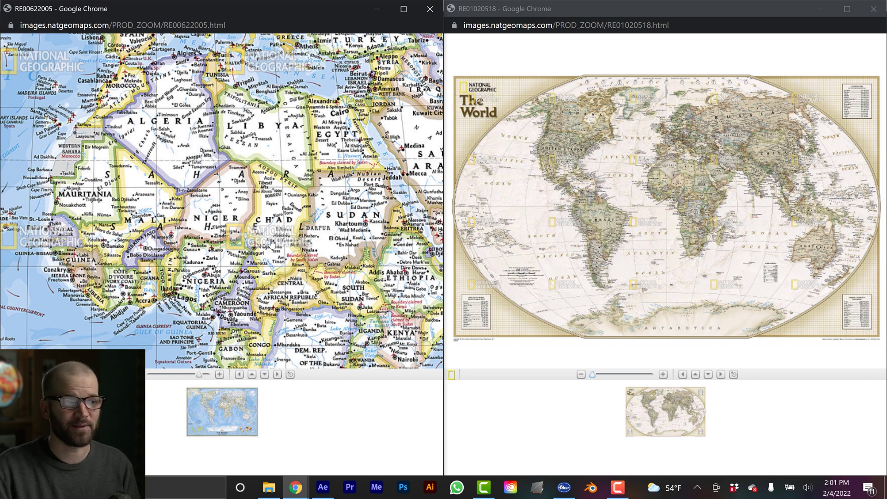
Zoom the tan National Geographic map into the Gulf of Guinea and pan north to the Sahara.
click(681, 193)
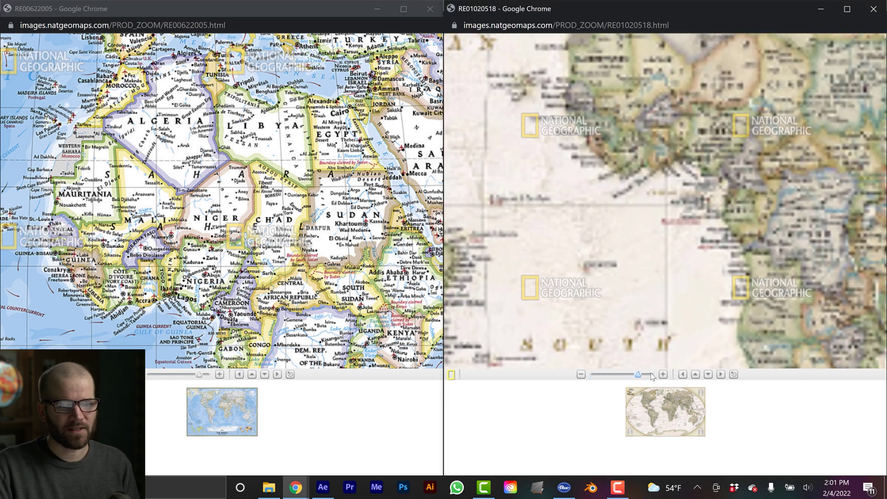
drag(681, 161, 675, 205)
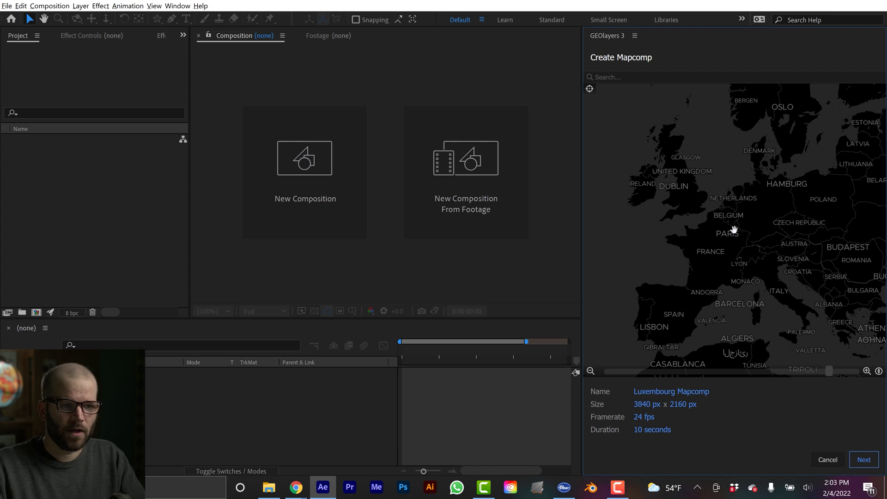
Centre the mapcomp preview on Europe, pick the World Street Map style, and create the Luxembourg Mapcomp.
drag(734, 230, 736, 231)
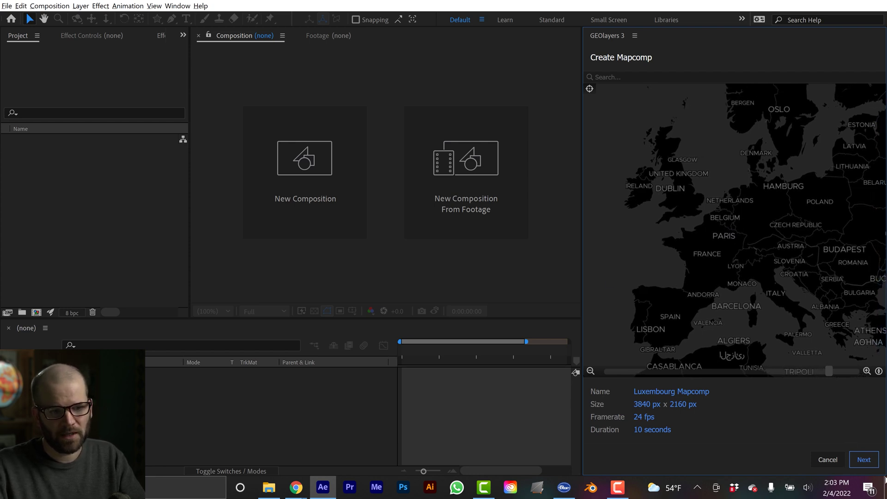
click(864, 459)
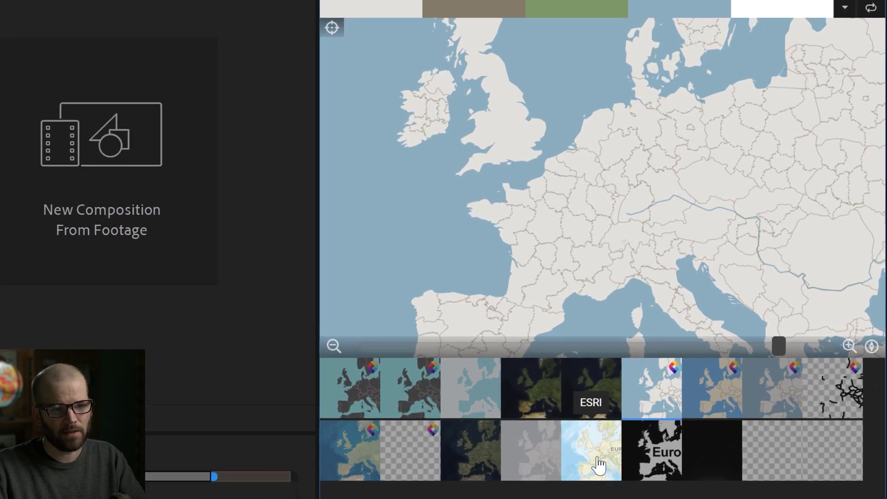
click(596, 461)
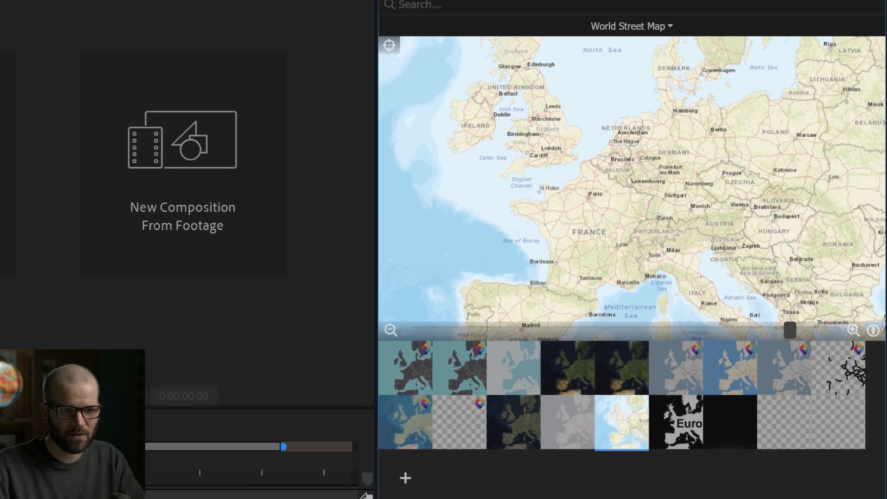
click(865, 425)
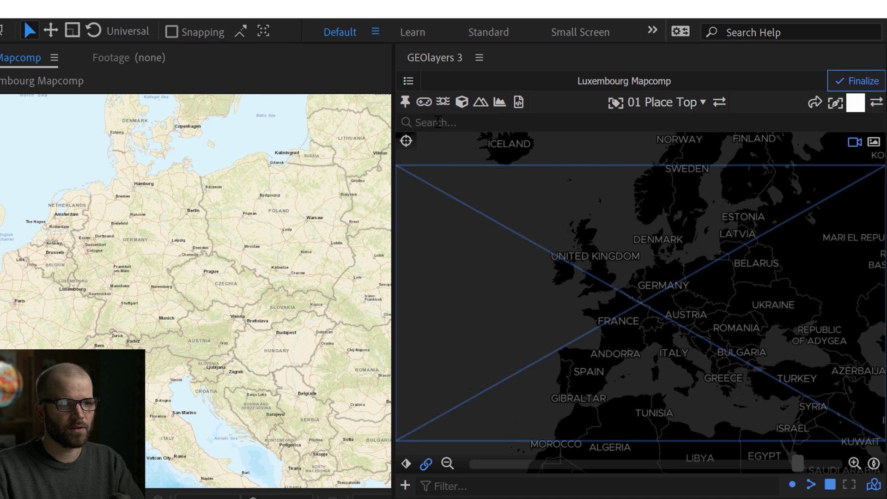
Search GEOlayers for 'france' and draw the France country shape on the map.
click(437, 122)
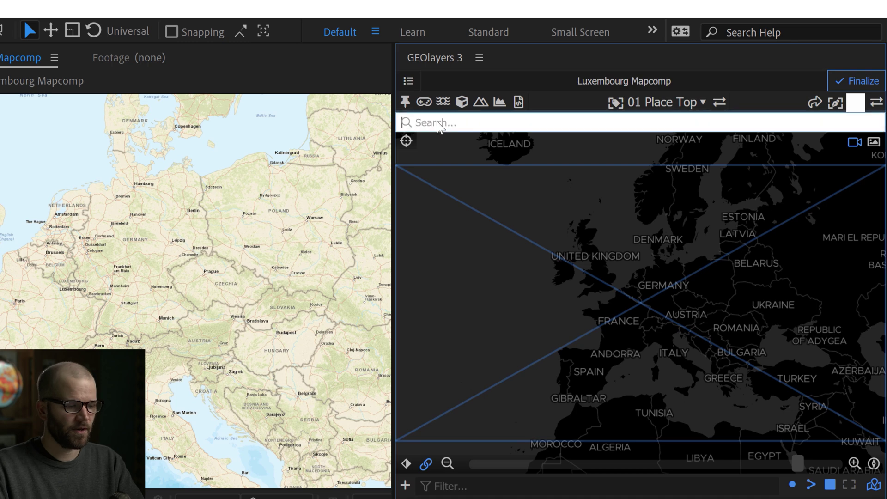
text(france)
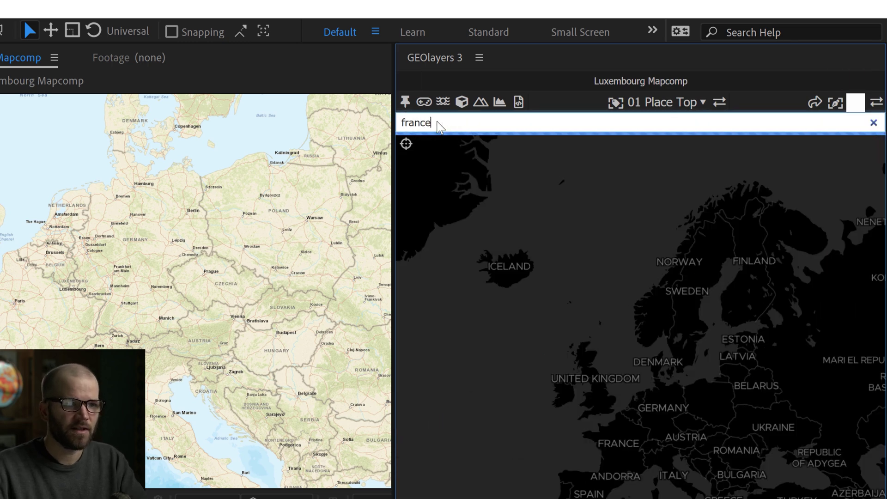
key(Return)
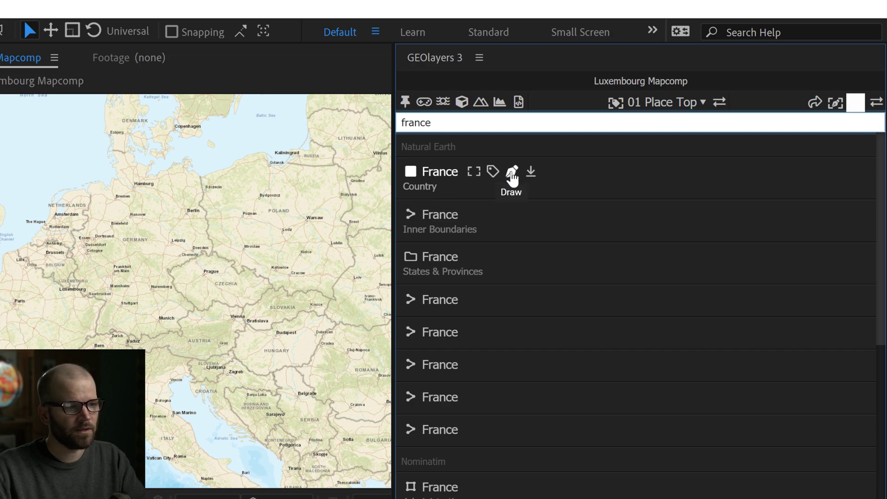
click(512, 173)
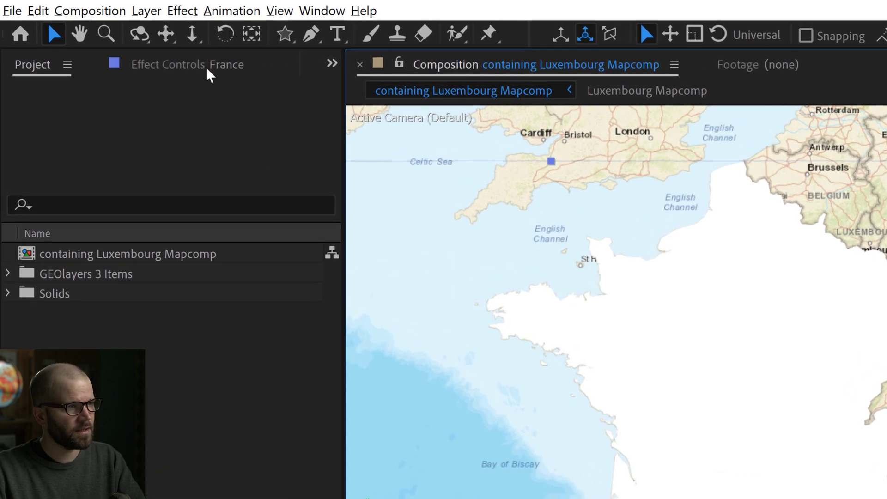
Add an Inner Glow layer style to the France layer.
click(80, 6)
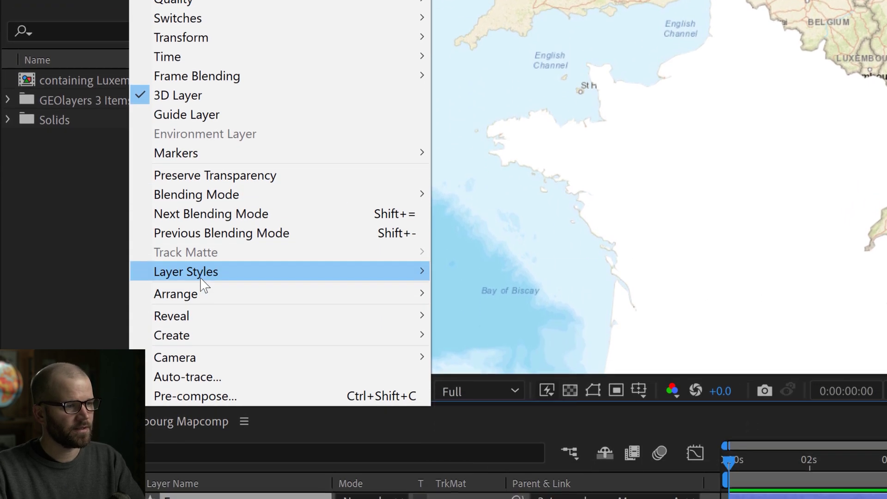
mouse_move(201, 450)
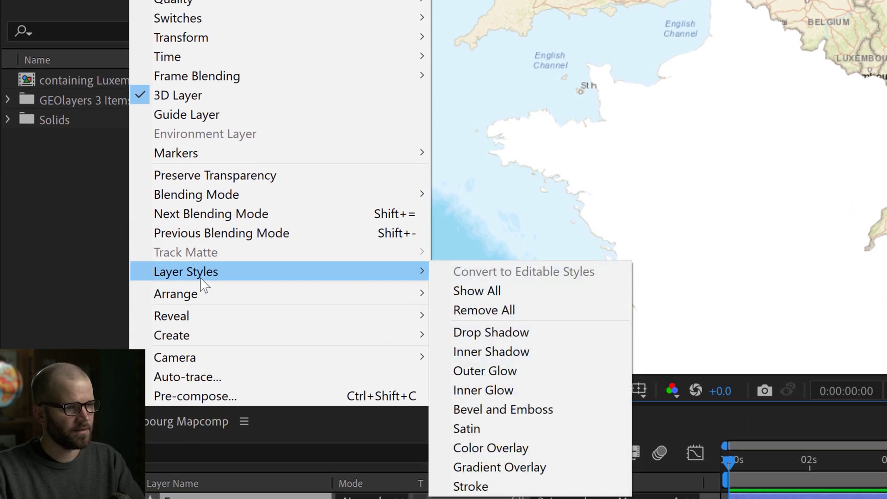
click(541, 395)
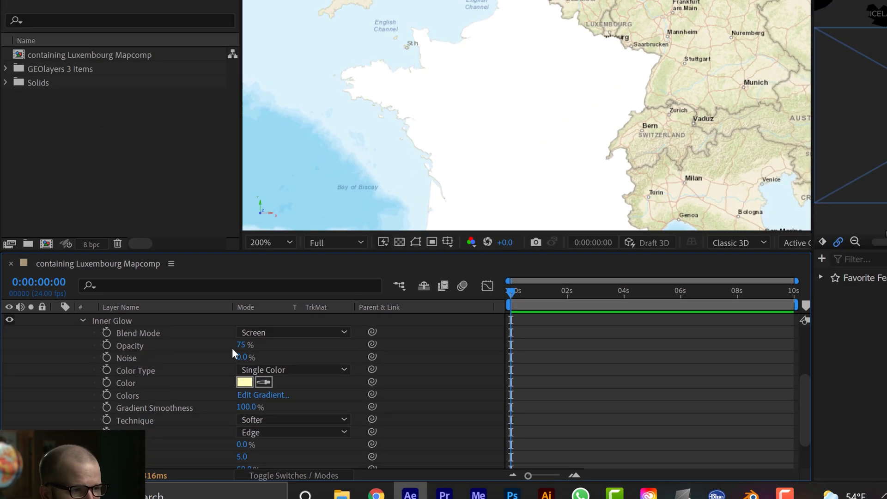
Set France's inner glow blend mode to Normal with a deep pink colour.
click(526, 239)
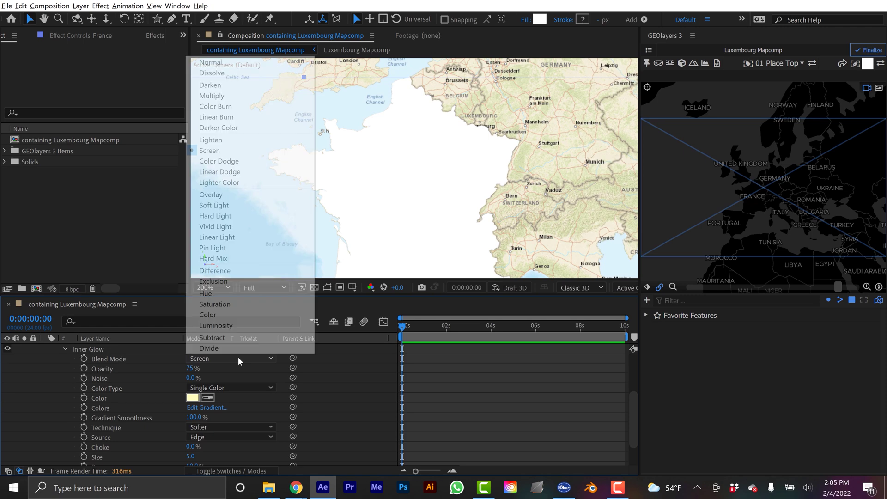
click(213, 62)
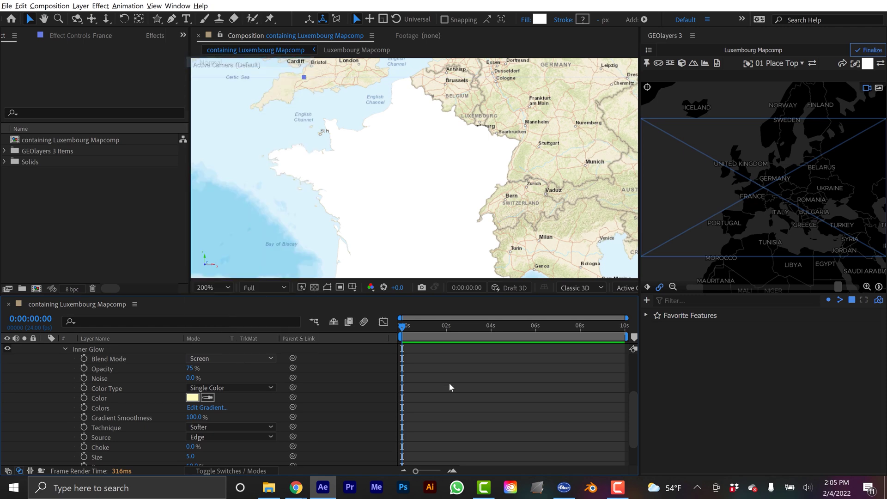
click(191, 397)
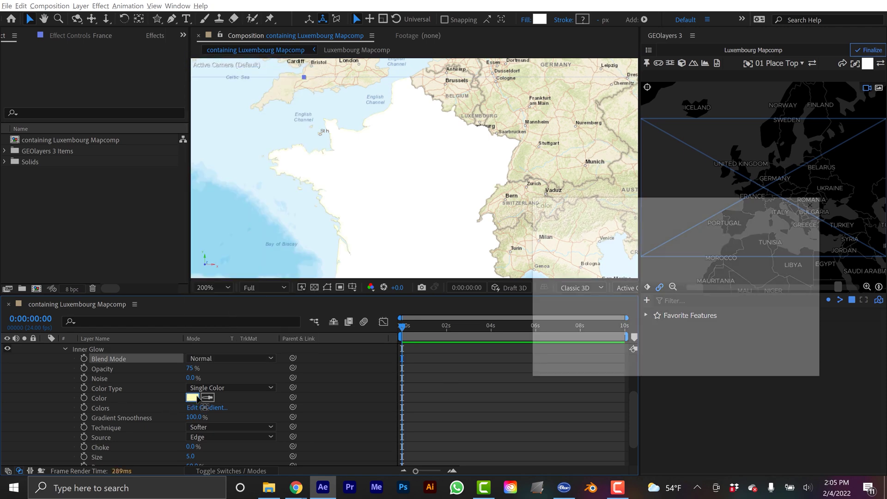
click(702, 228)
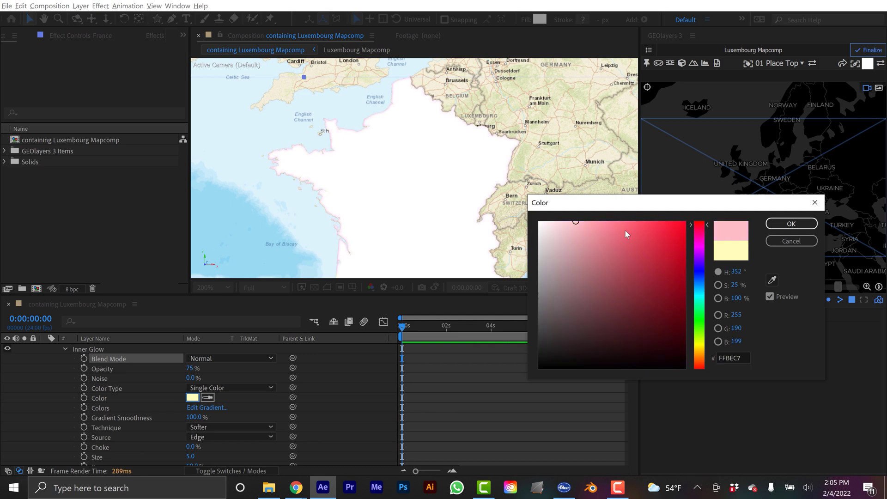
drag(615, 235, 599, 237)
click(792, 224)
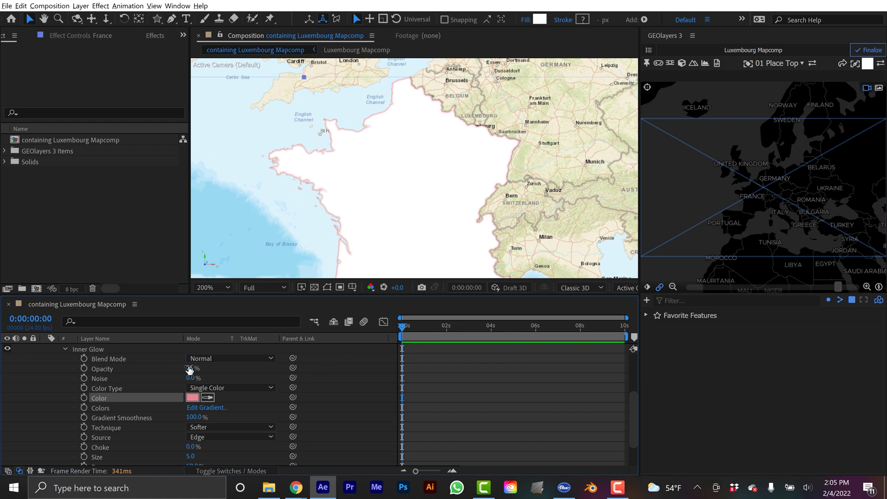
Raise the glow opacity to 100%, keep it a single colour, and set its size to 28.
drag(190, 368, 330, 364)
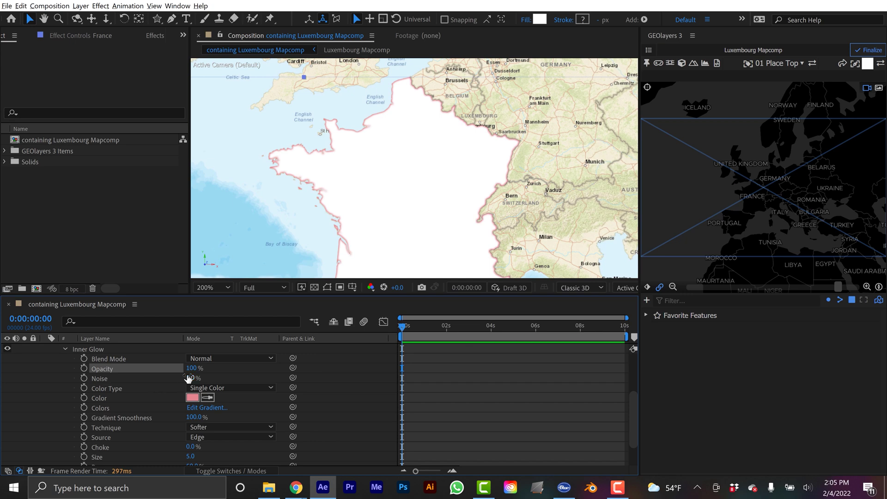
click(245, 389)
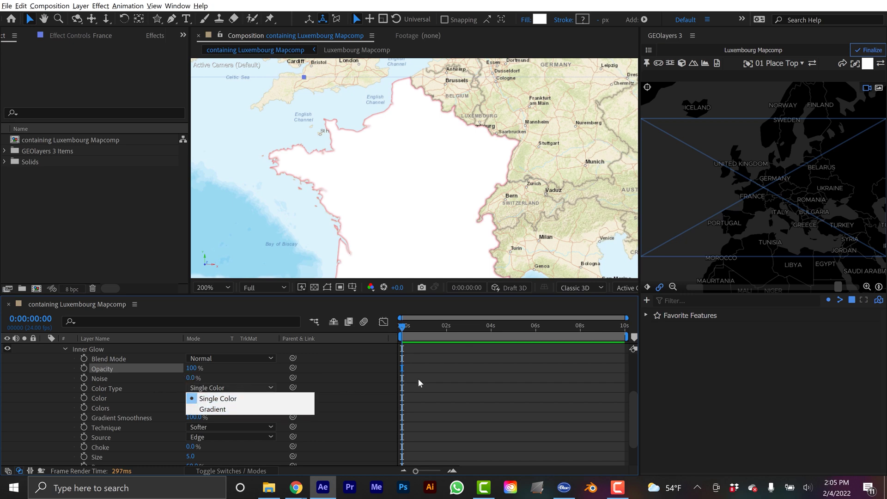
click(436, 380)
scroll(201, 436, down, 1)
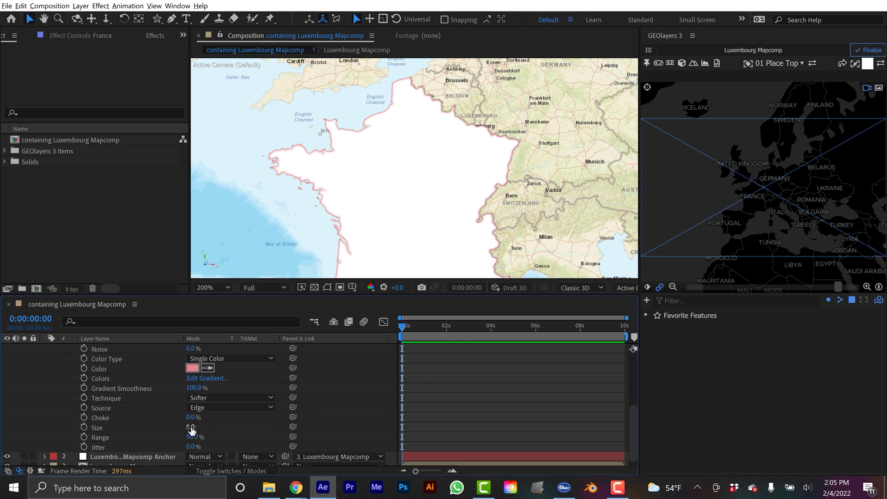
drag(191, 428, 469, 396)
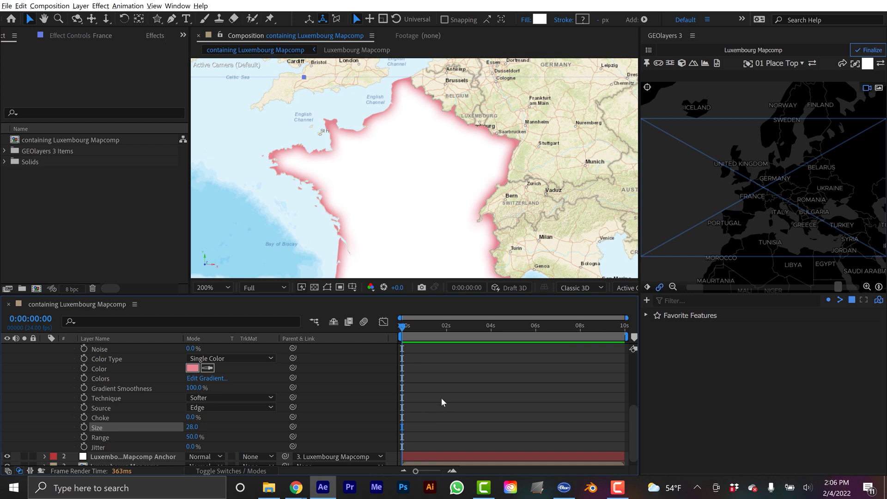
scroll(83, 438, up, 5)
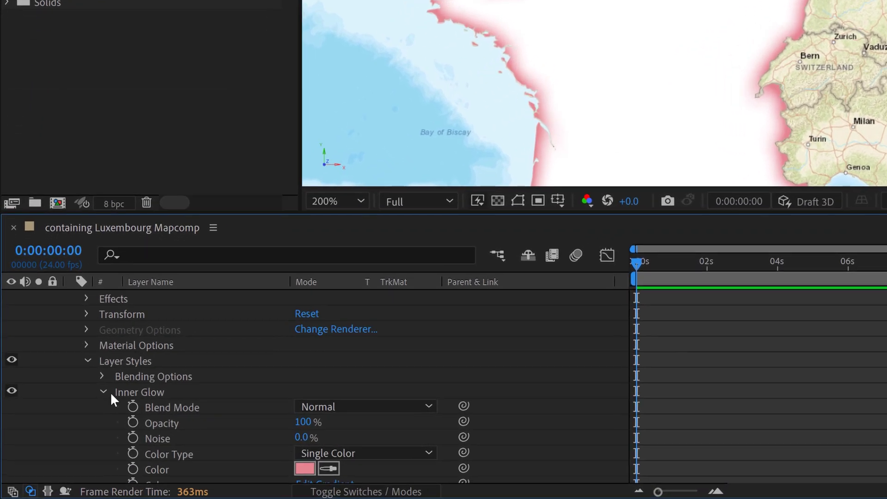
Set France's Fill Opacity to 0% under Advanced Blending.
click(102, 390)
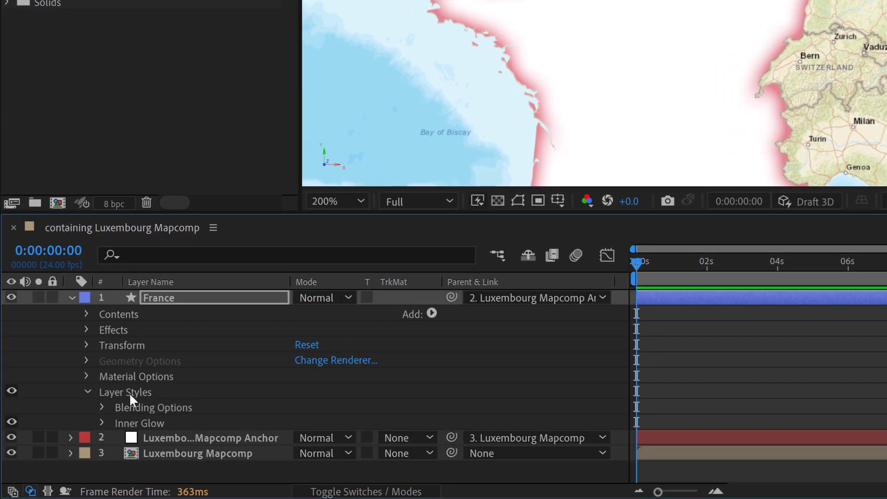
click(102, 407)
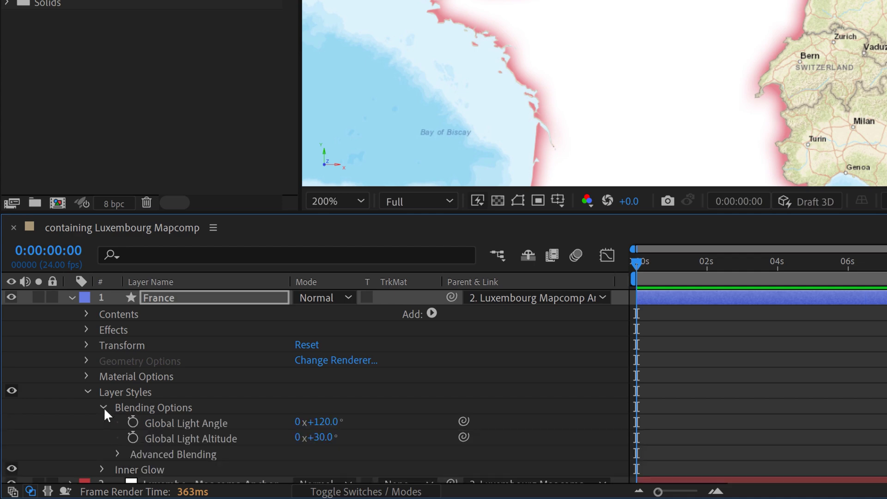
click(117, 454)
scroll(115, 436, down, 4)
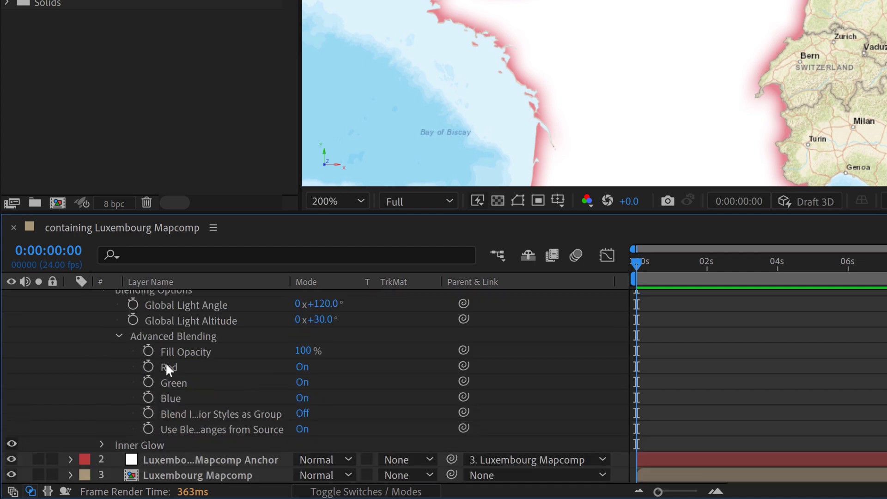
drag(304, 356, 129, 357)
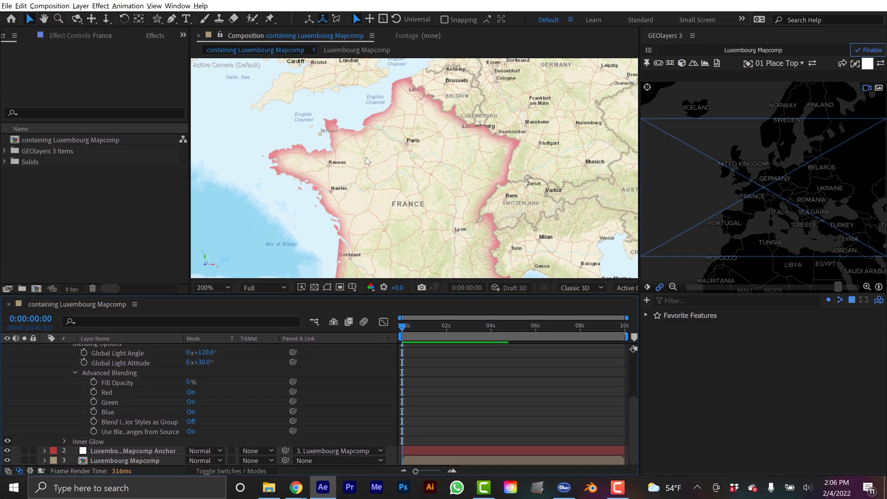
Increase France's Inner Glow size to 35 and select its layer styles.
scroll(432, 116, down, 1)
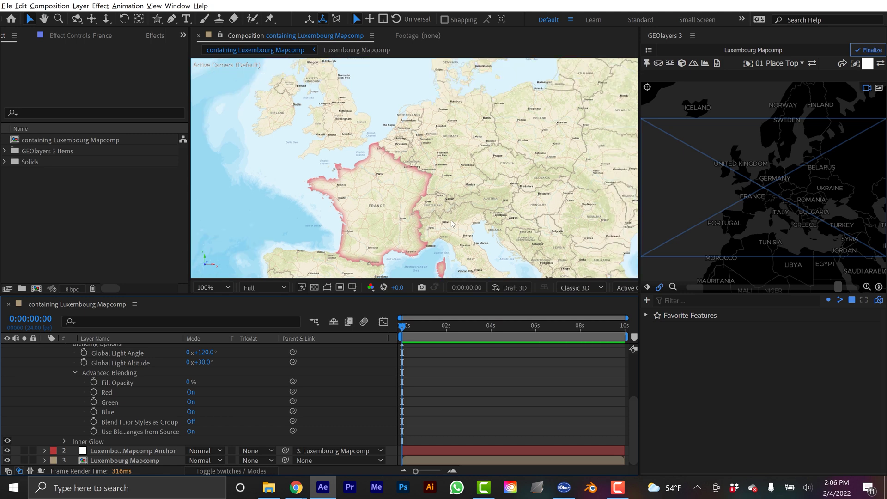
drag(452, 224, 453, 194)
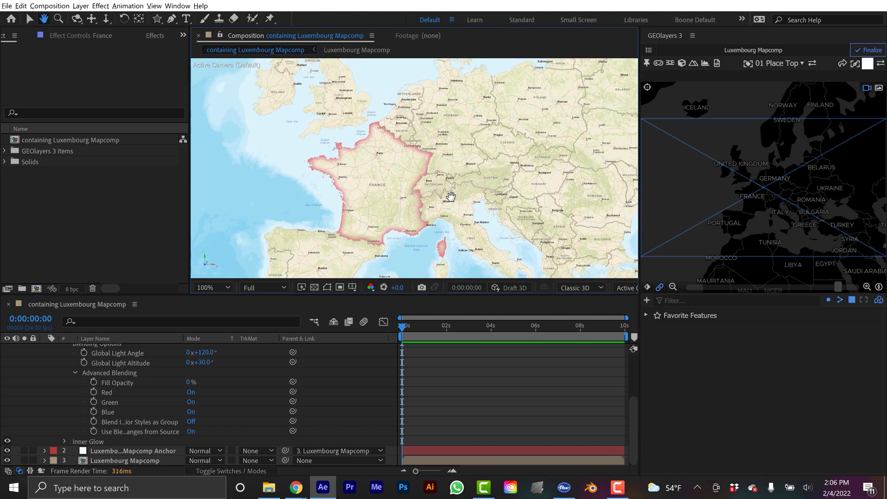
key(v)
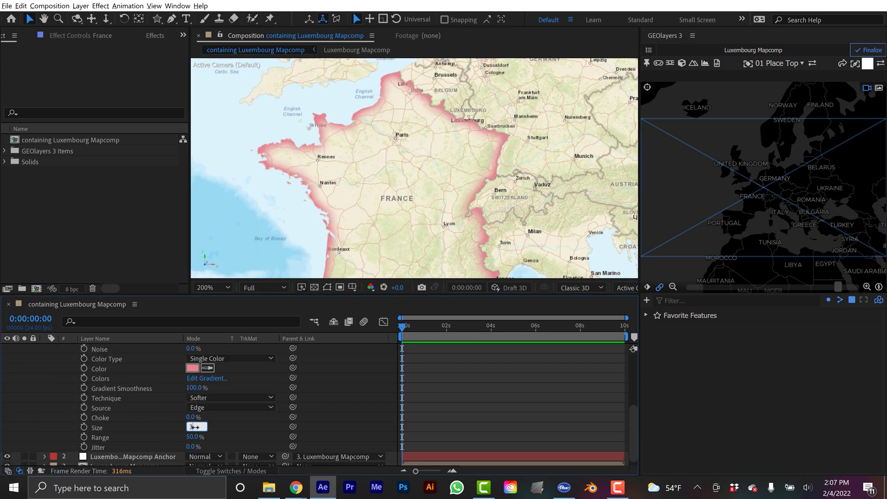
key(Return)
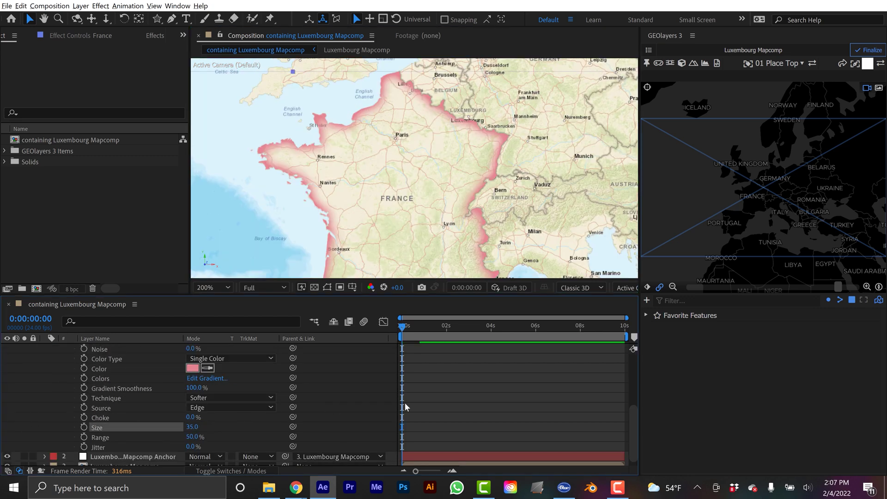
scroll(53, 409, up, 5)
click(55, 407)
click(92, 408)
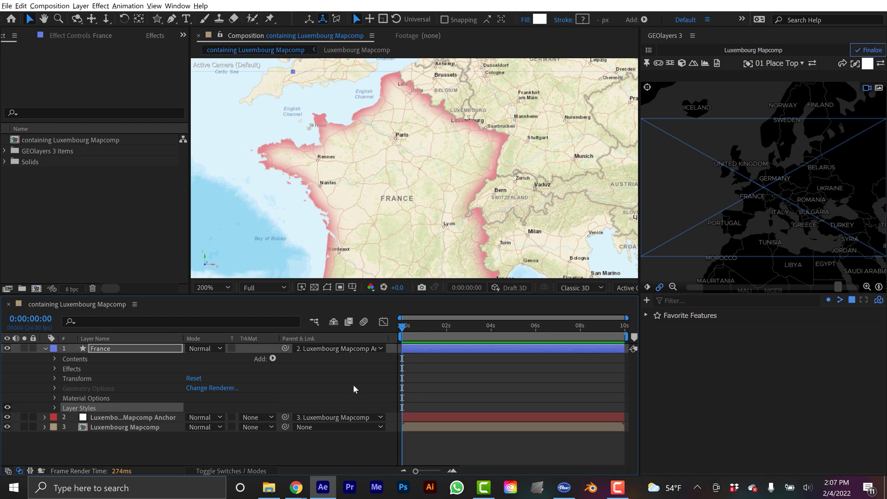
Search GEOlayers for 'german' and draw Germany as a sovereign country shape.
click(85, 403)
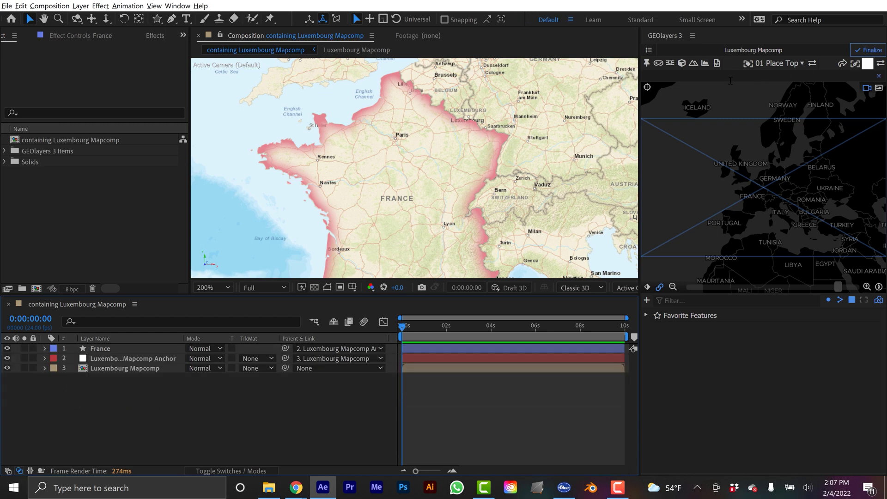
click(712, 75)
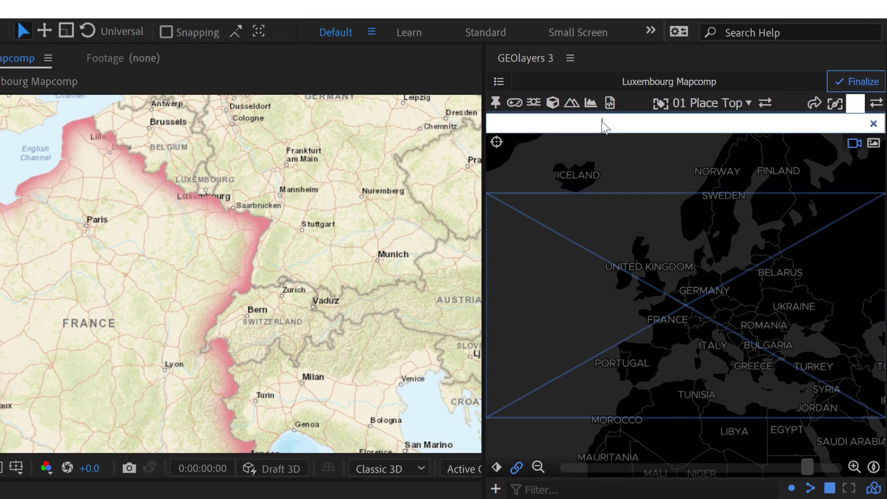
text(german)
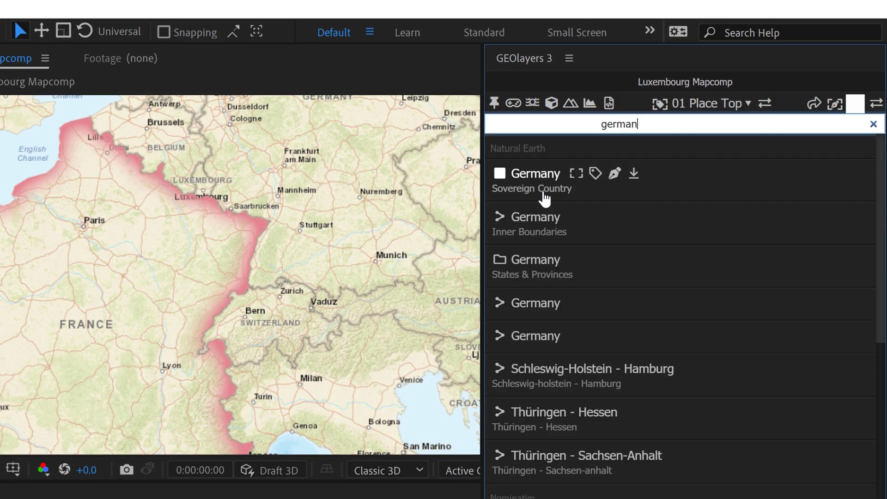
click(615, 175)
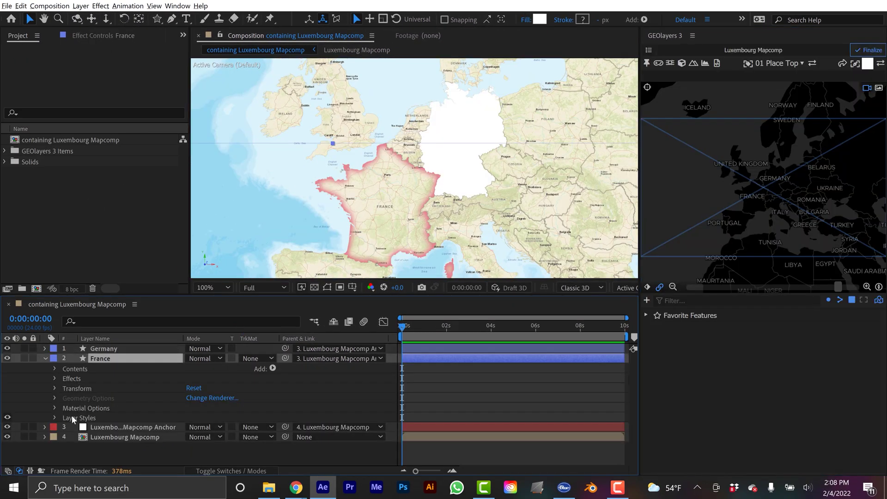
Copy France's layer styles and paste them onto the Germany layer.
click(92, 417)
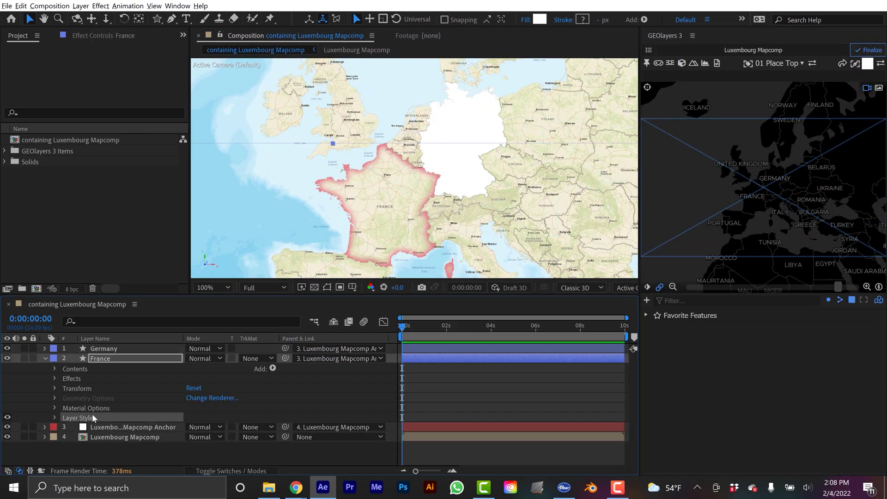
click(106, 350)
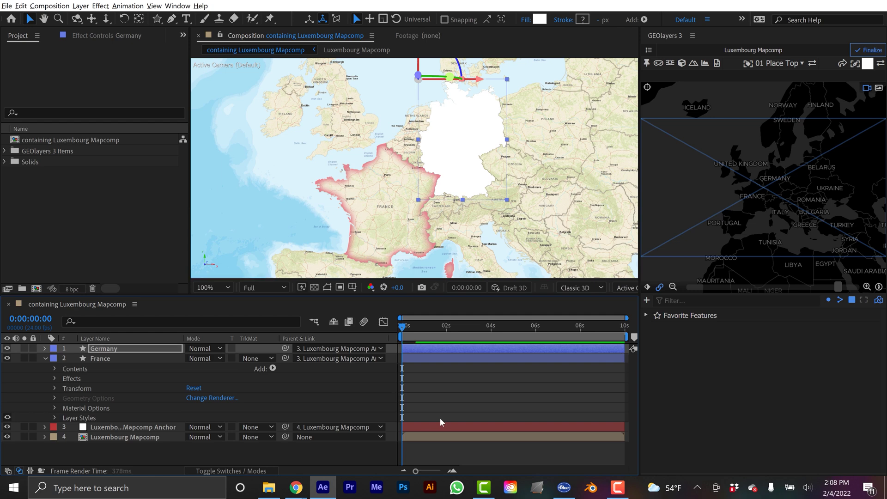
click(44, 358)
Change Germany's inner glow colour to blue-violet #8985E3.
click(45, 348)
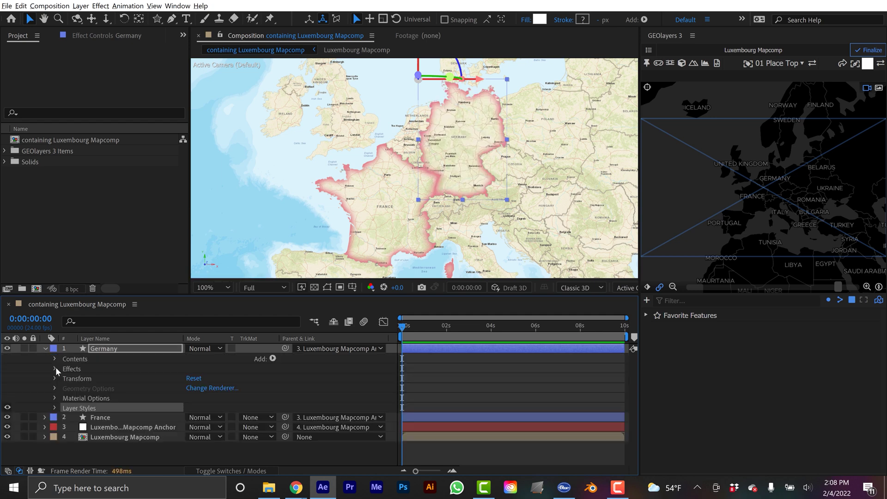
click(54, 408)
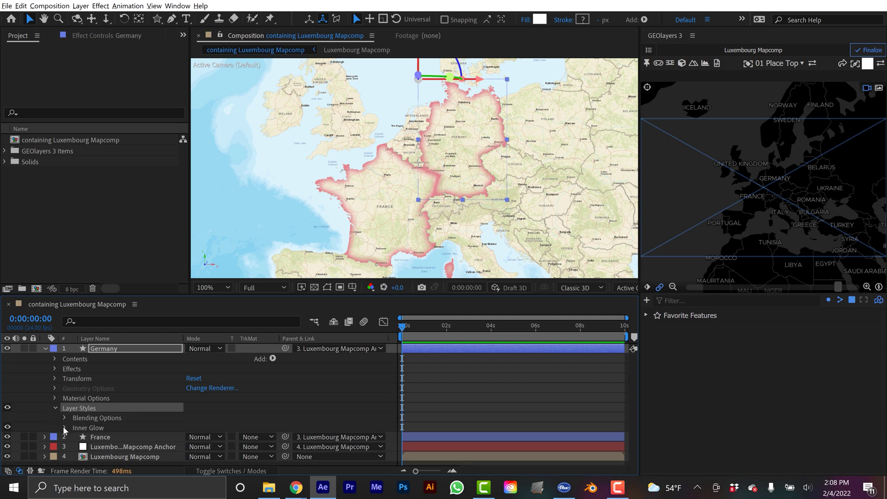
click(65, 428)
scroll(64, 416, down, 3)
click(194, 399)
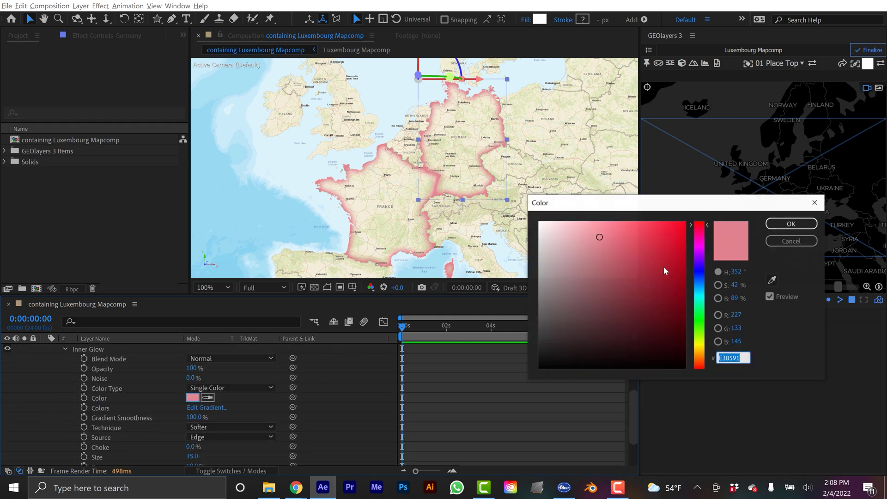
drag(703, 229, 706, 269)
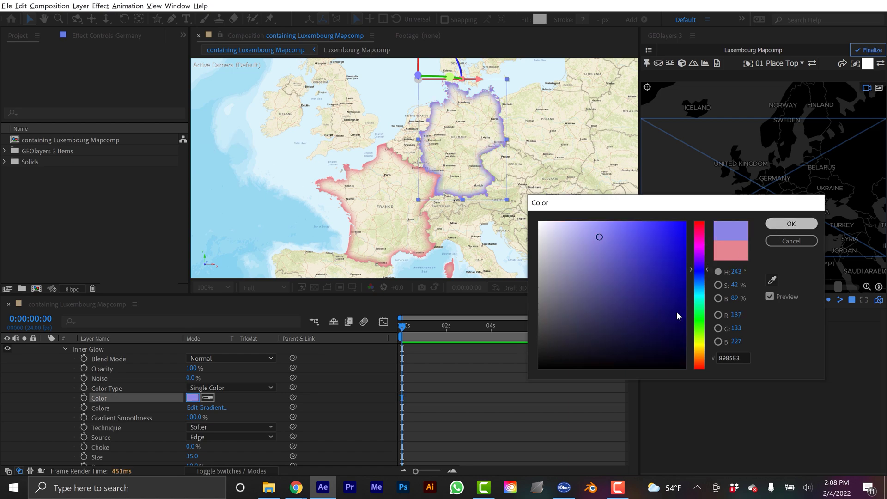
click(791, 224)
Preview the borders at 200% in a maximized viewer, then return to 100%.
key(period)
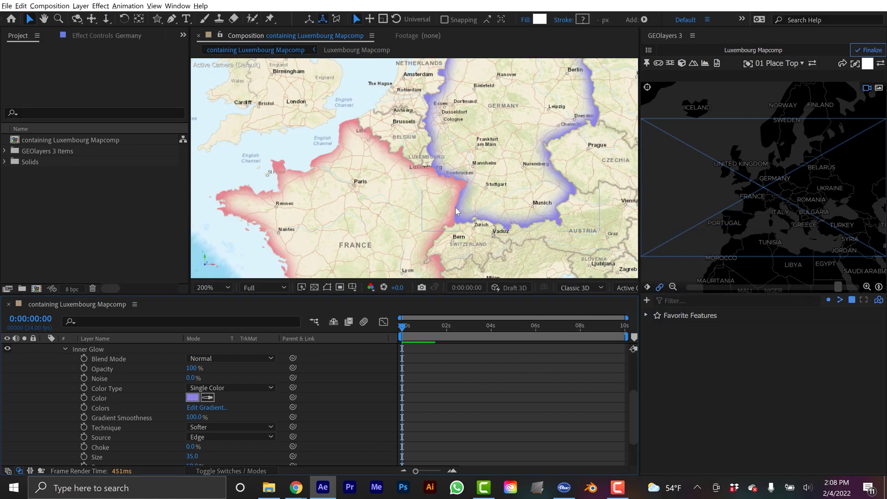
key(grave)
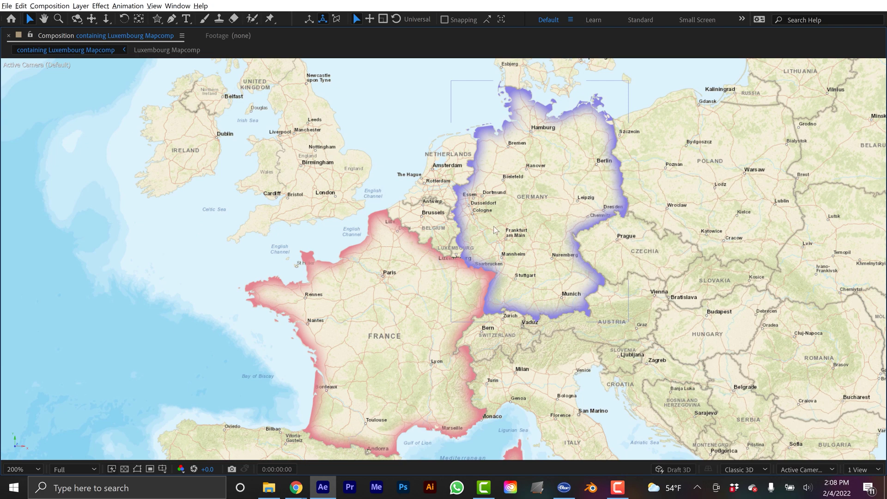
key(grave)
key(comma)
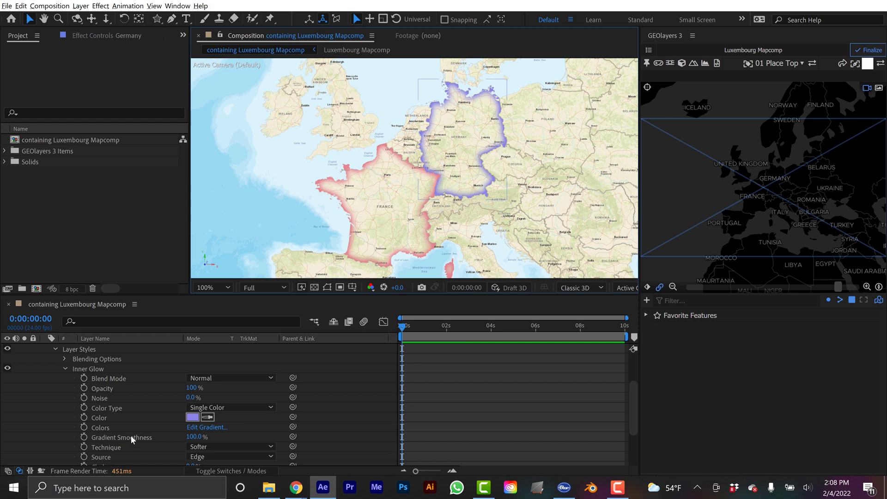
Add a Color Control to Germany, link the inner glow colour to it, and set it to the purple.
scroll(106, 383, up, 3)
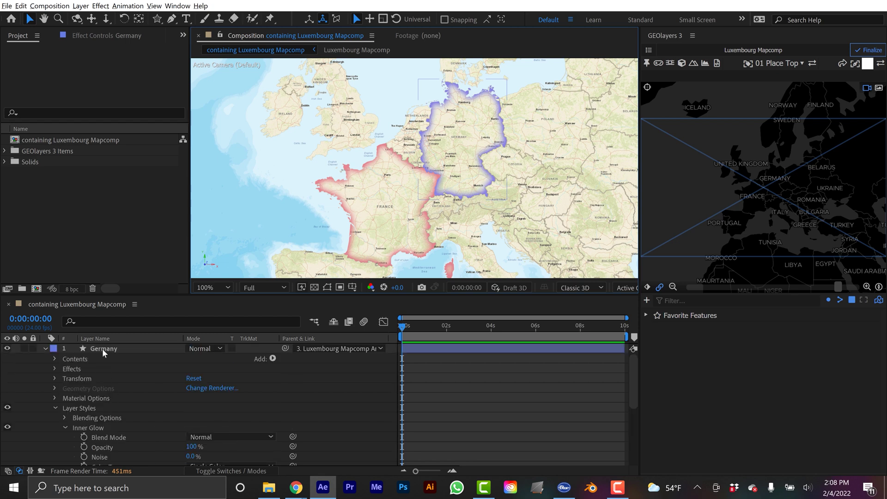
click(102, 348)
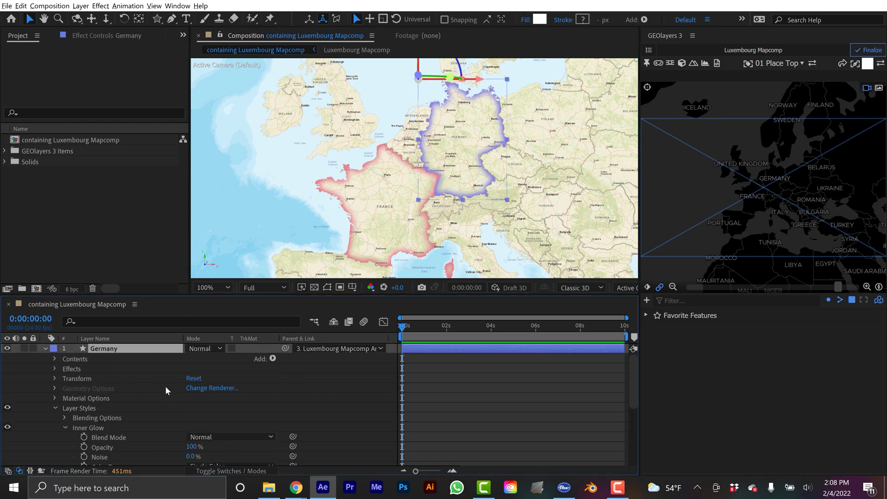
key(ctrl+space)
text(colo)
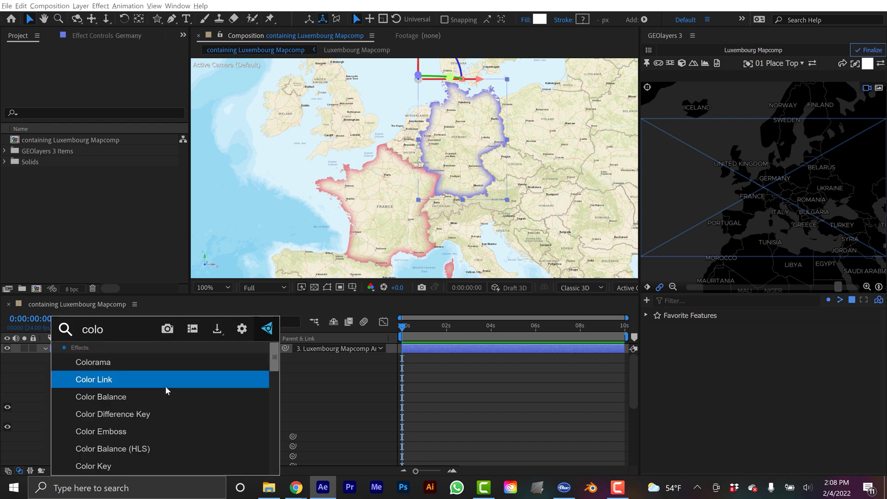
text(r con)
key(Return)
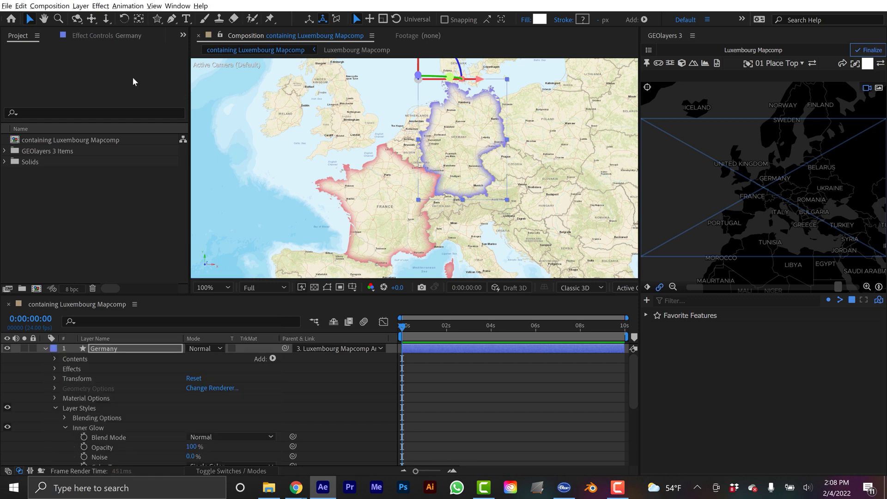
click(95, 34)
scroll(294, 386, down, 3)
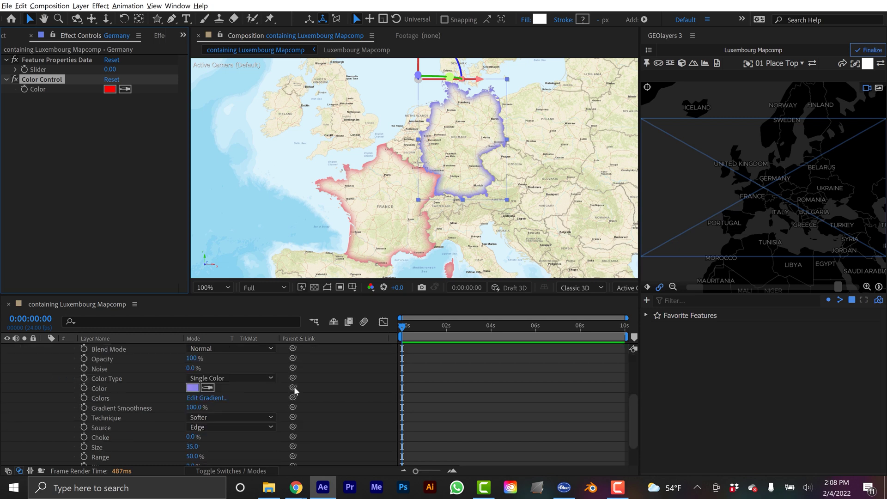
drag(293, 386, 46, 94)
click(192, 387)
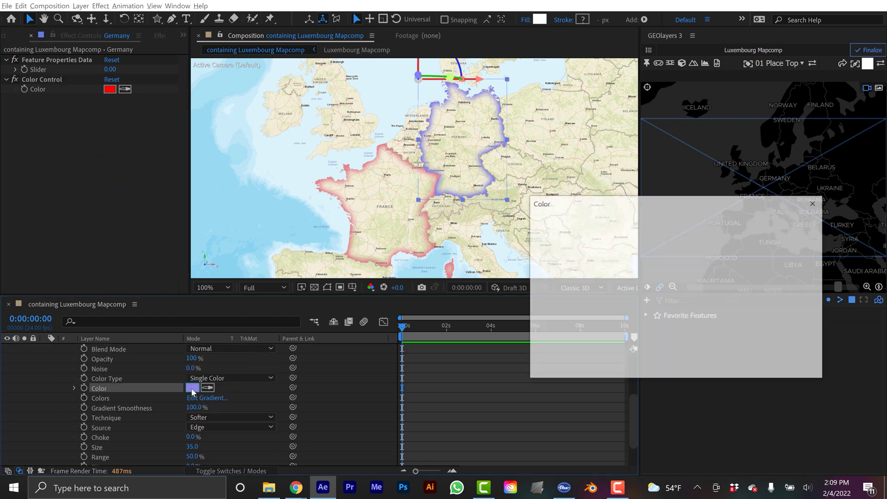
click(792, 222)
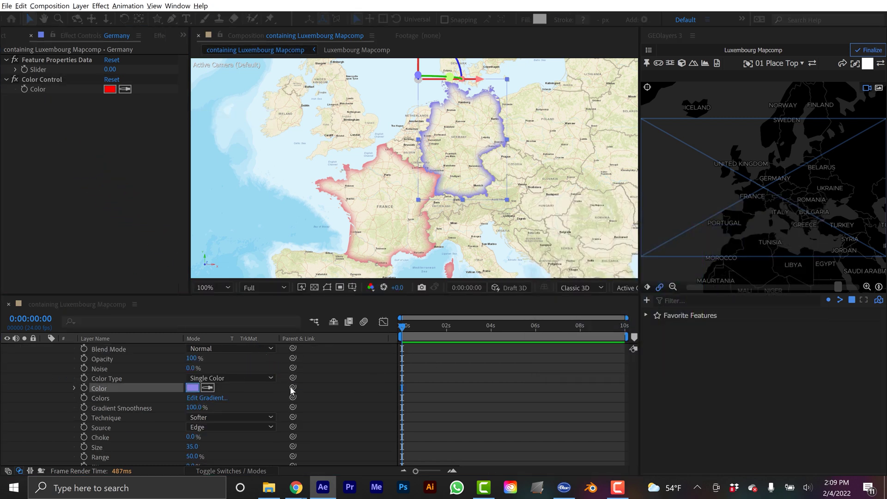
drag(292, 387, 49, 91)
click(119, 89)
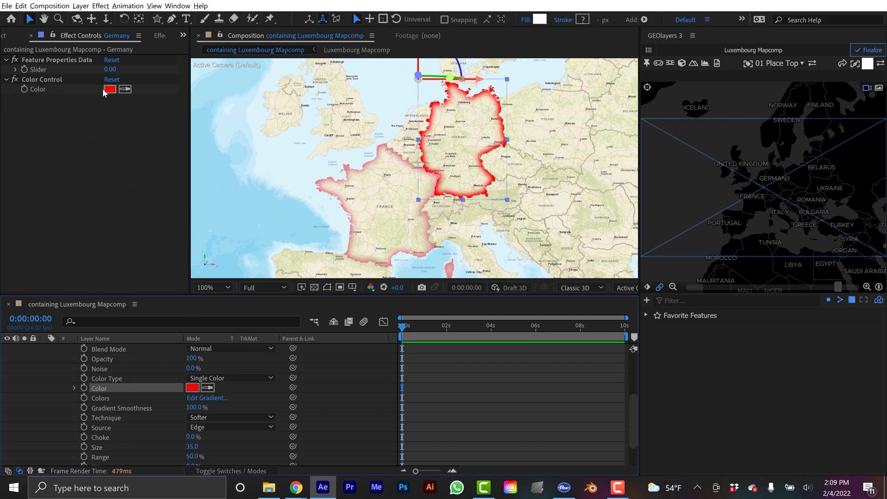
scroll(110, 398, up, 1)
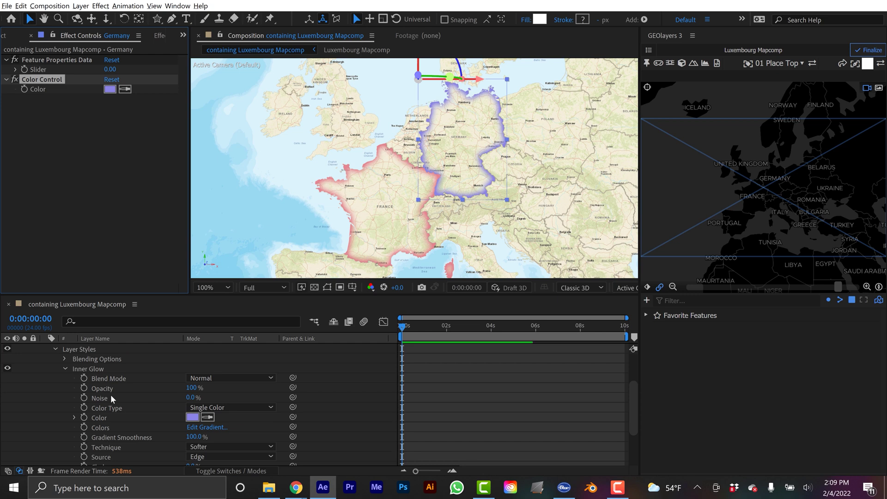
Add a Slider Control renamed Size, link the inner glow Size to it, and set it to 35.
click(63, 179)
key(ctrl+space)
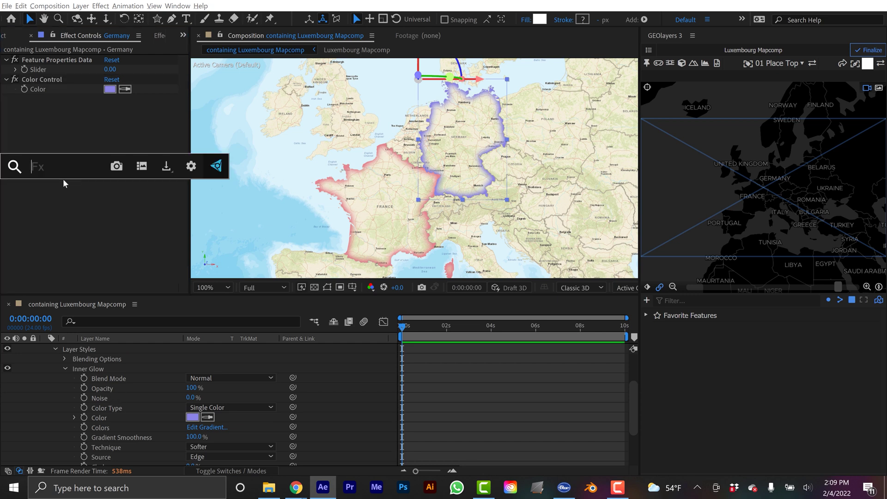
text(slider)
key(Return)
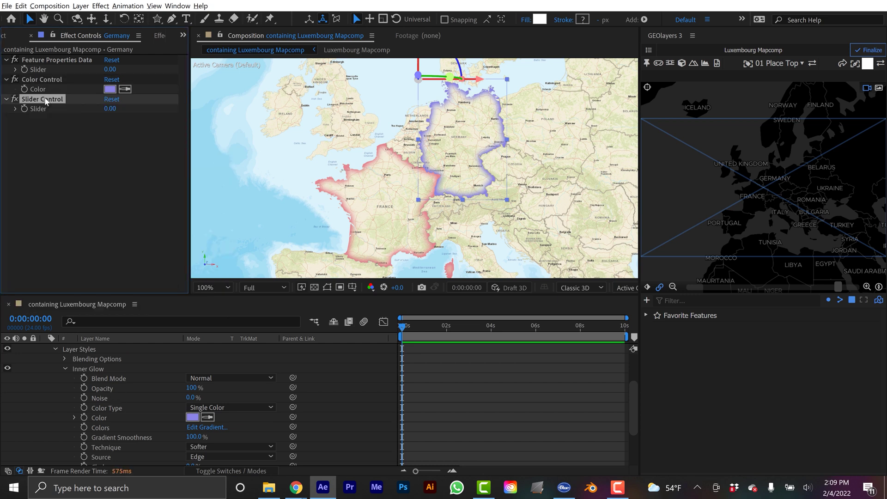
key(Return)
scroll(412, 407, down, 3)
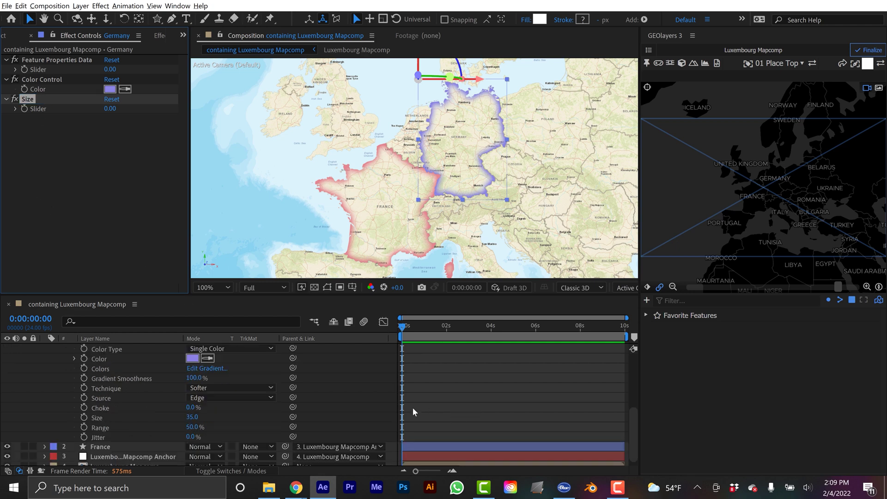
drag(292, 417, 34, 110)
click(109, 108)
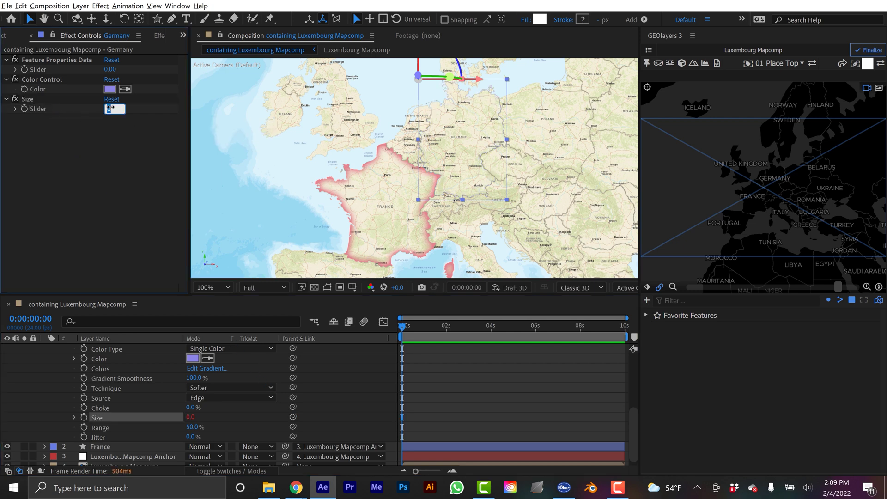
text(35)
key(Return)
click(299, 225)
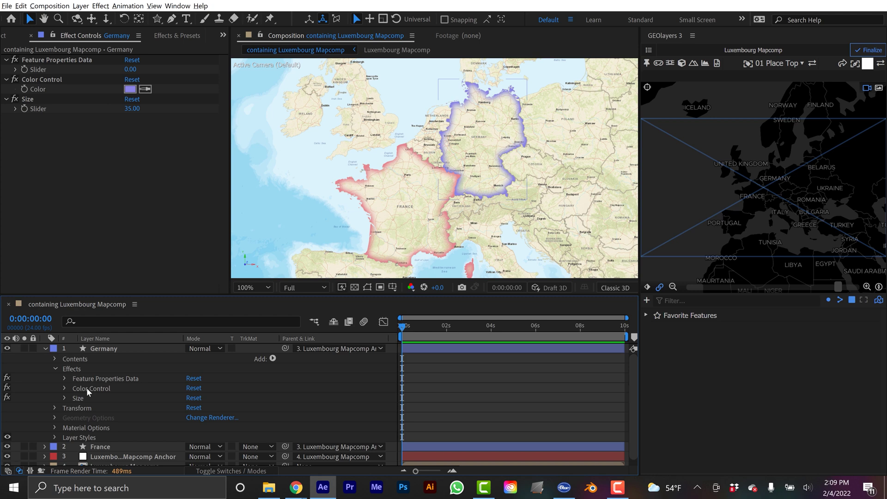
Multi-select Germany's Color Control, Size slider and Layer Styles, then show the Effects & Presets panel.
click(87, 387)
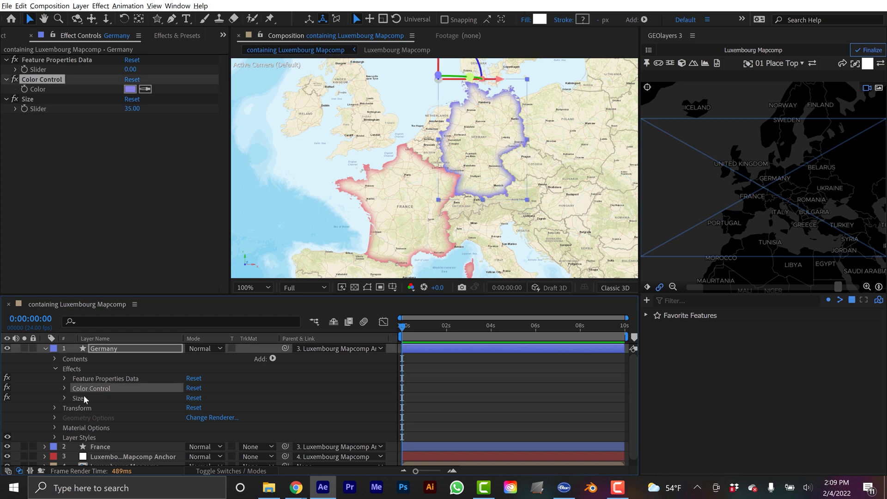
ctrl+click(76, 397)
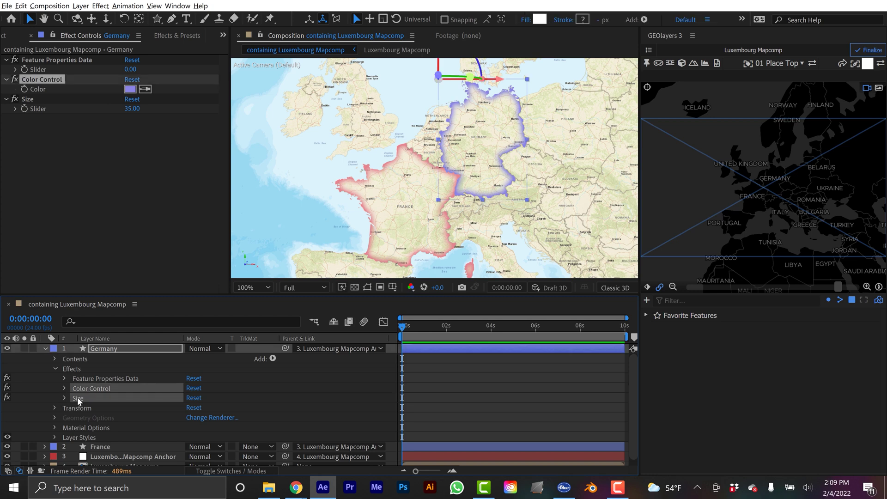
scroll(80, 416, down, 1)
ctrl+click(78, 432)
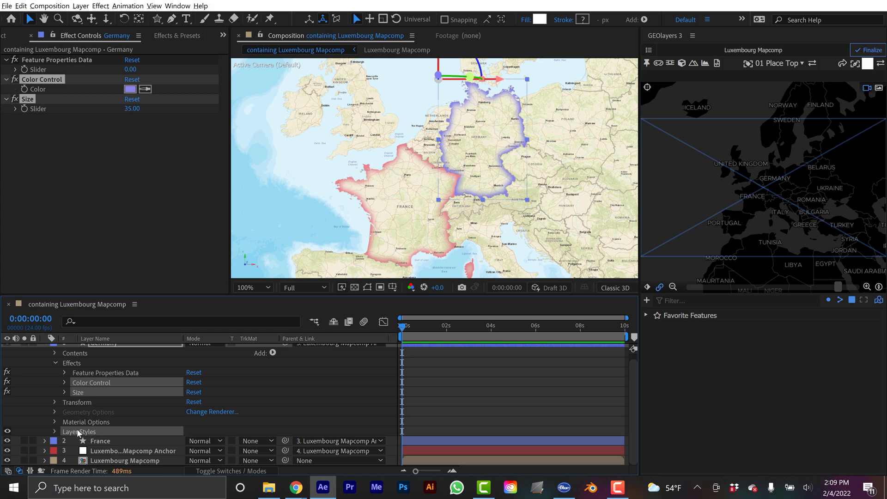
click(190, 36)
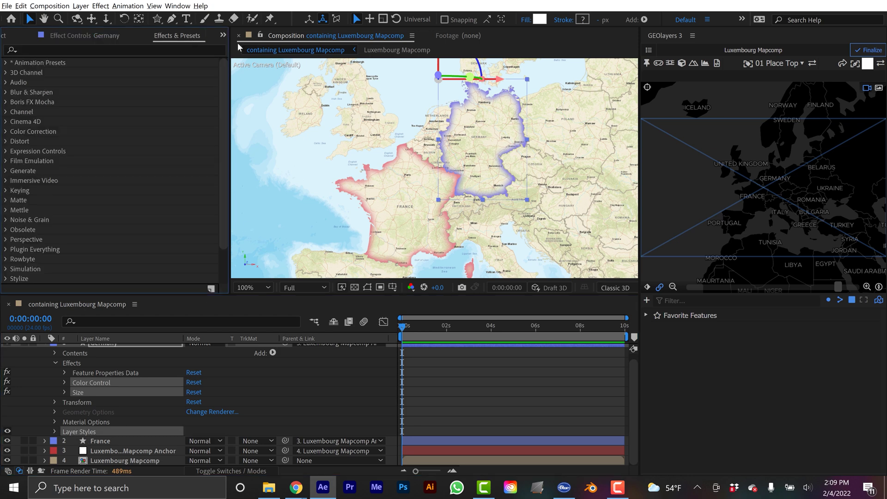
Save Germany's glow effects and layer styles as the 'National Geographic Borders' animation preset.
drag(230, 51, 252, 51)
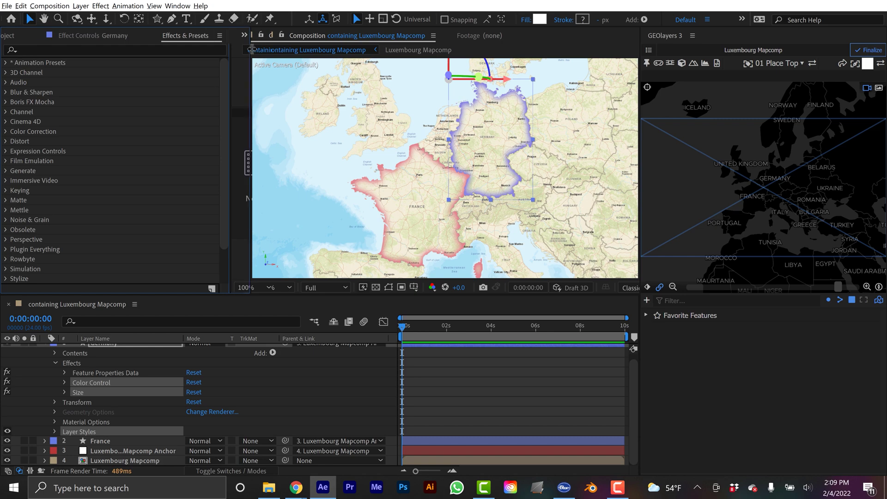
click(221, 36)
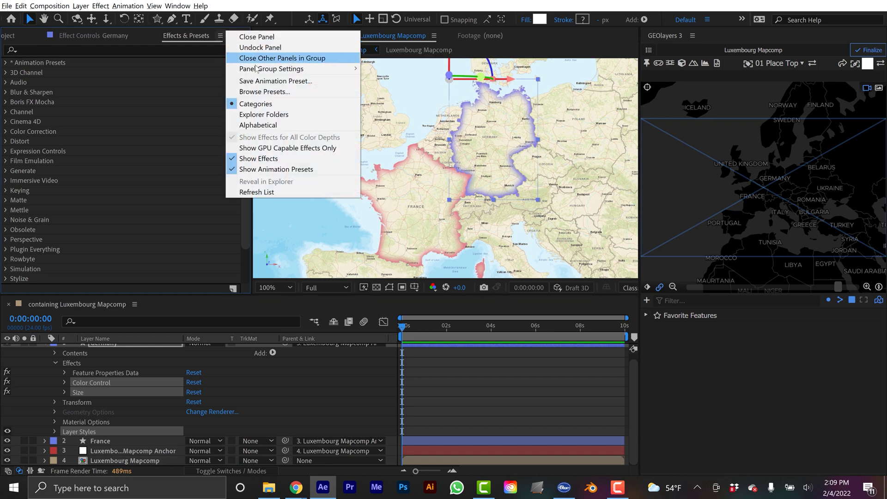
click(323, 81)
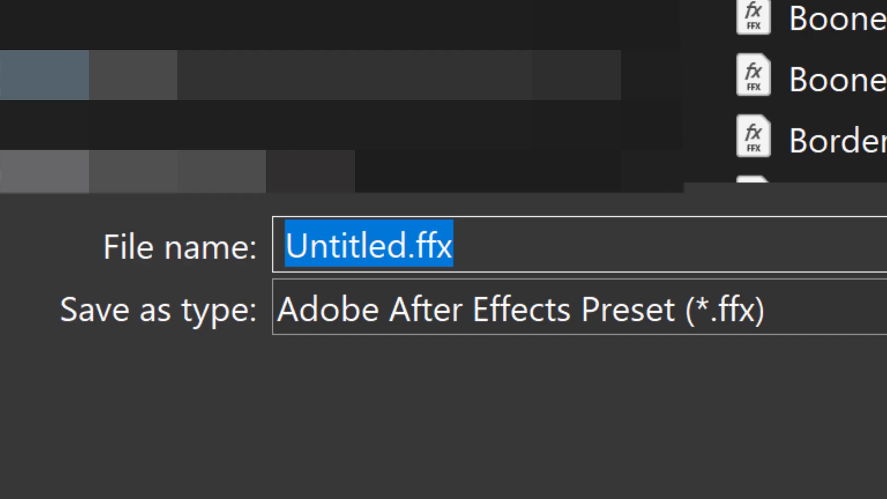
text(Nat)
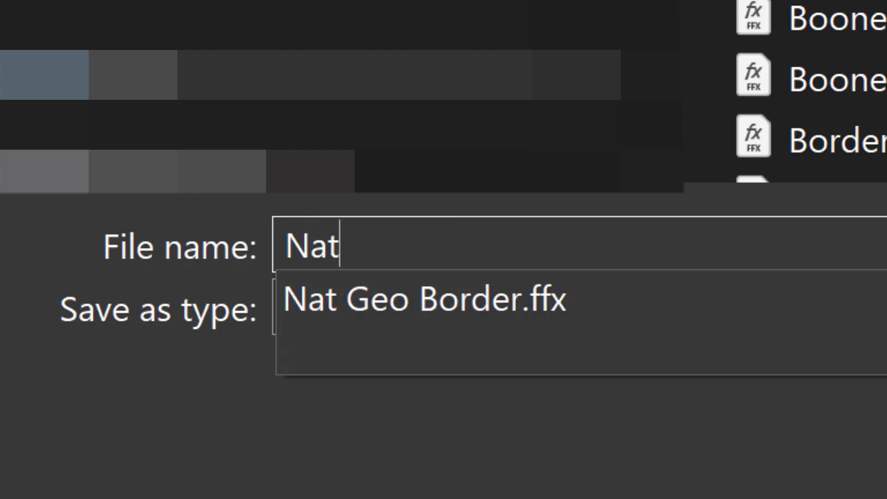
text(ional Geographic)
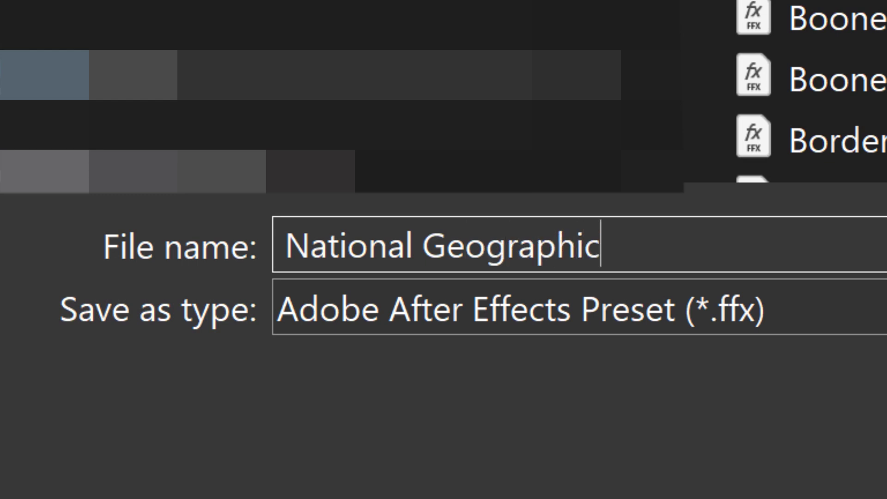
text( Borders)
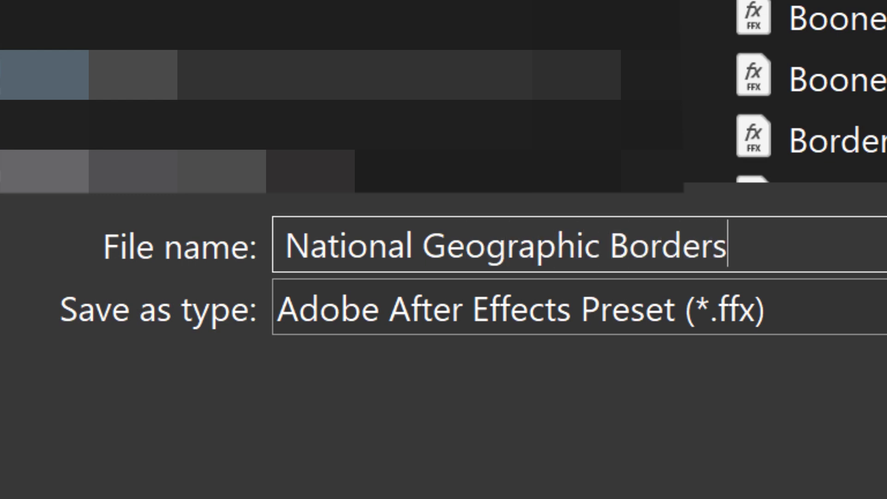
key(Return)
Draw Belgium and Luxembourg outlines in GEOlayers, also searching Netherlands and Austria.
click(683, 74)
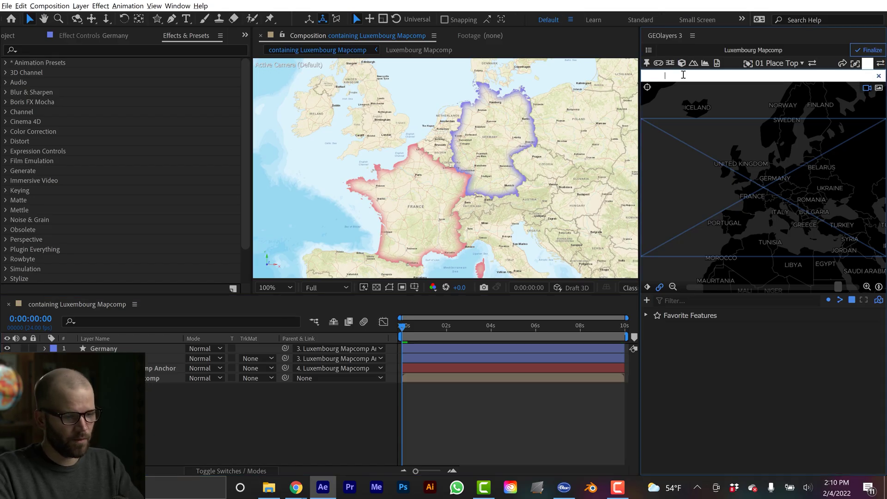
text(belgium)
click(716, 110)
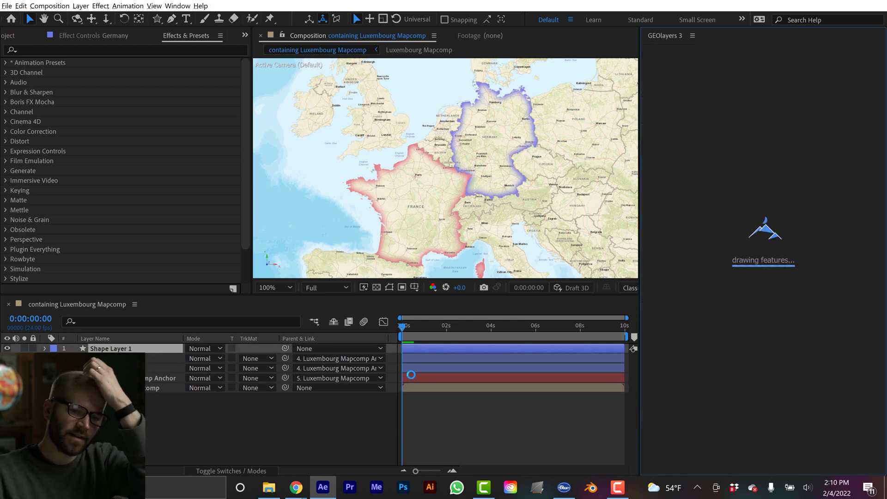
double_click(682, 76)
text(natherlands)
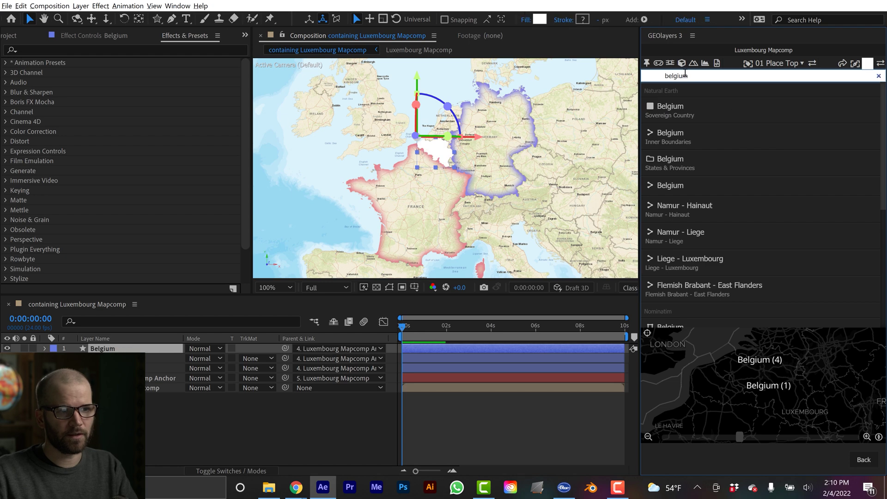
double_click(682, 76)
text(austria)
double_click(683, 76)
text(luxembourg)
click(677, 108)
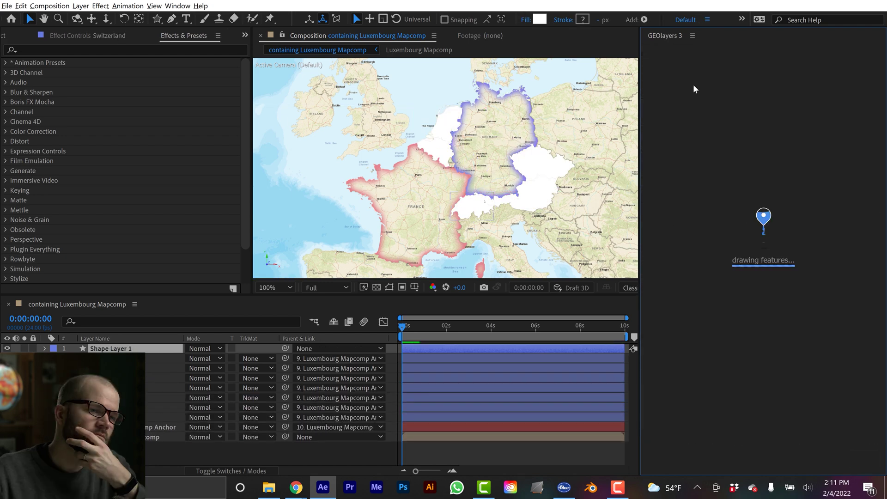
Draw Poland as a new country layer and apply the National Geographic Borders preset.
double_click(683, 76)
text(poland)
click(668, 106)
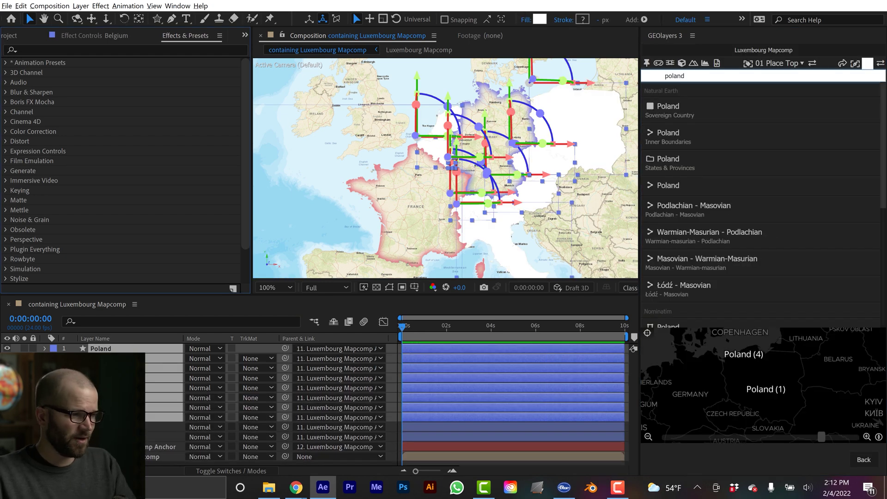
click(59, 51)
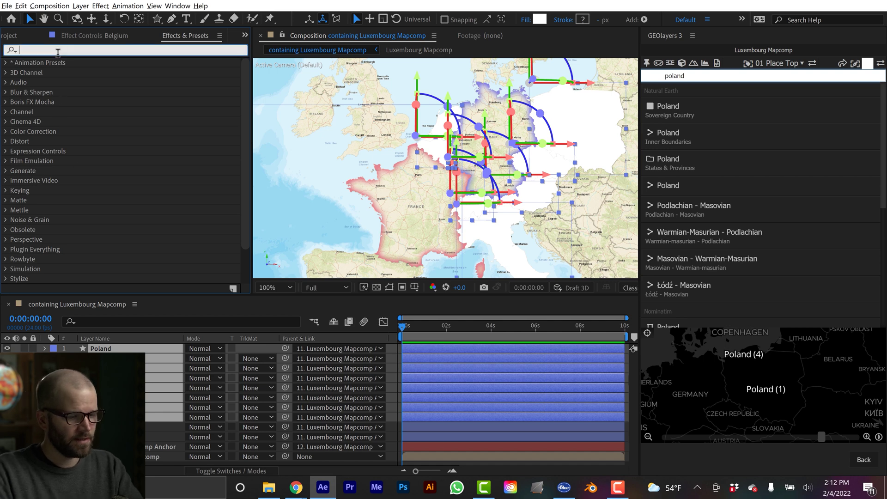
text(national)
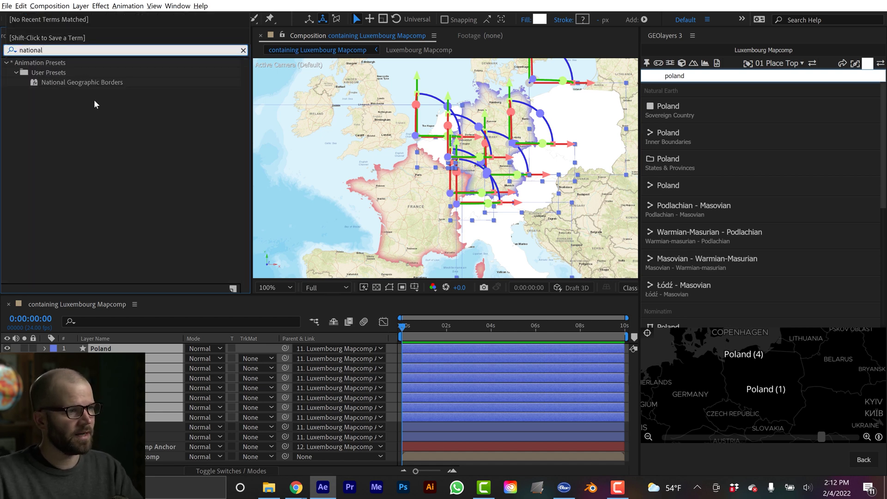
double_click(88, 82)
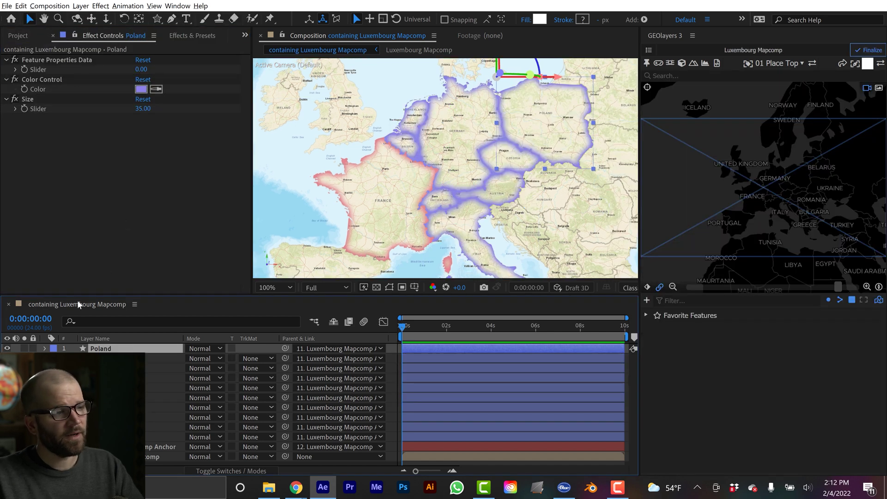
Change Poland's border colour to purple-pink and Luxembourg's to green.
click(141, 88)
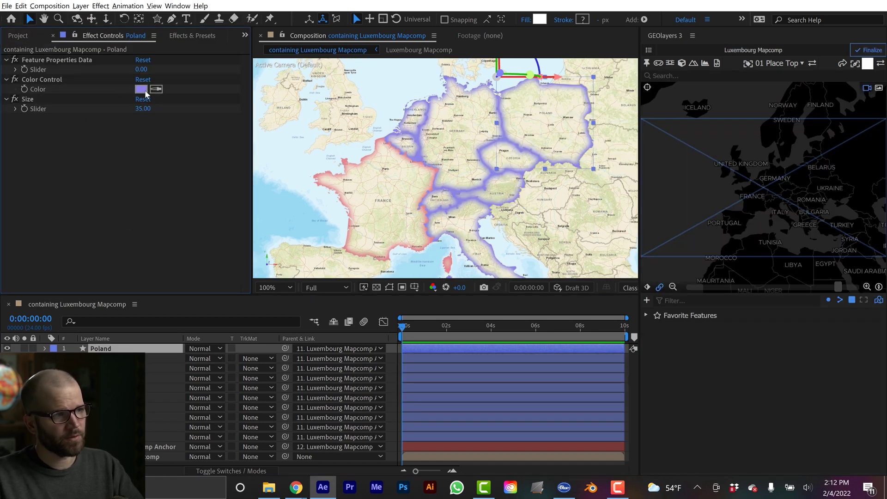
drag(697, 274, 700, 252)
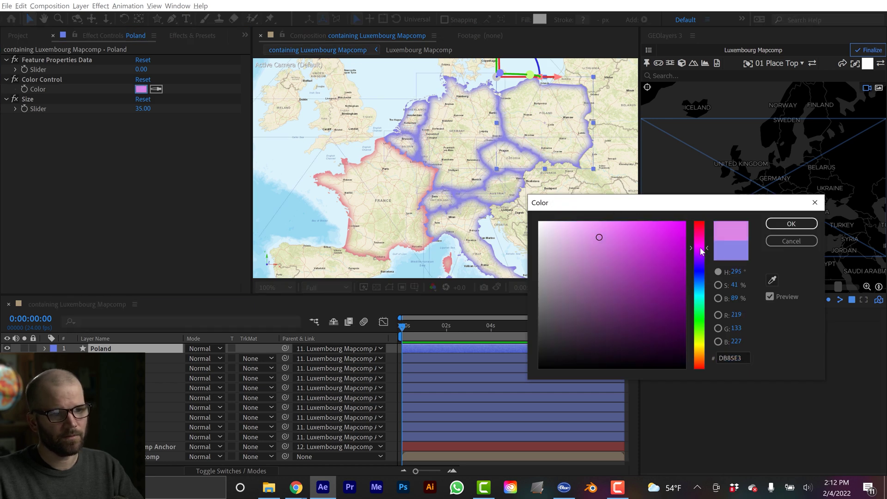
click(792, 223)
key(ctrl+Down)
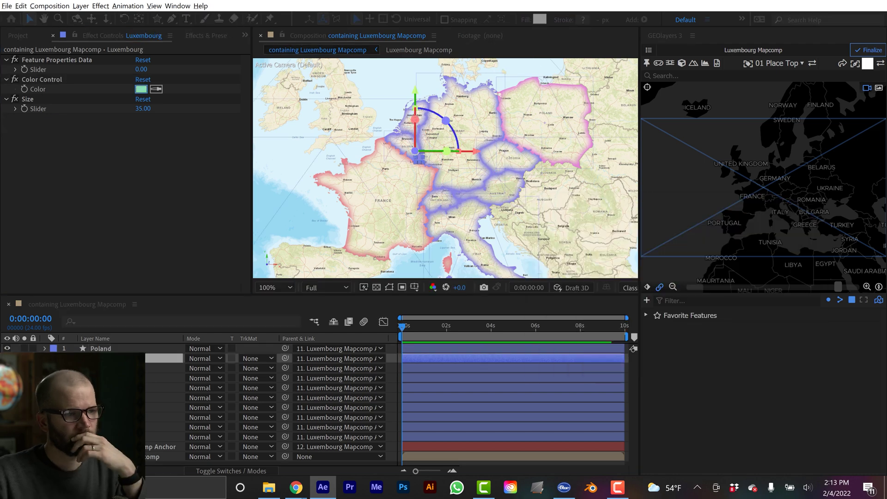
click(141, 89)
drag(699, 266, 700, 319)
click(791, 224)
Shift Belgium's border colour to cyan.
key(ctrl+Down)
click(141, 89)
drag(700, 266, 703, 297)
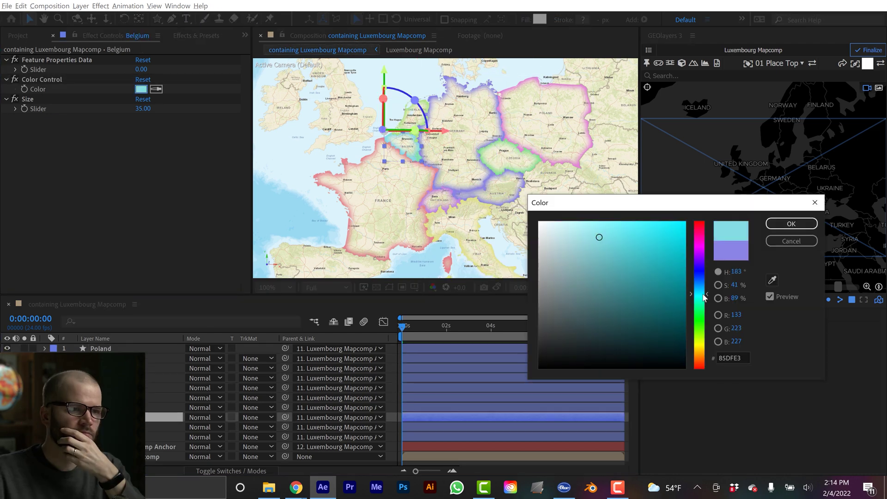
click(791, 224)
Check the coloured borders in a maximized viewer, selecting Italy and France on the map.
click(382, 244)
key(grave)
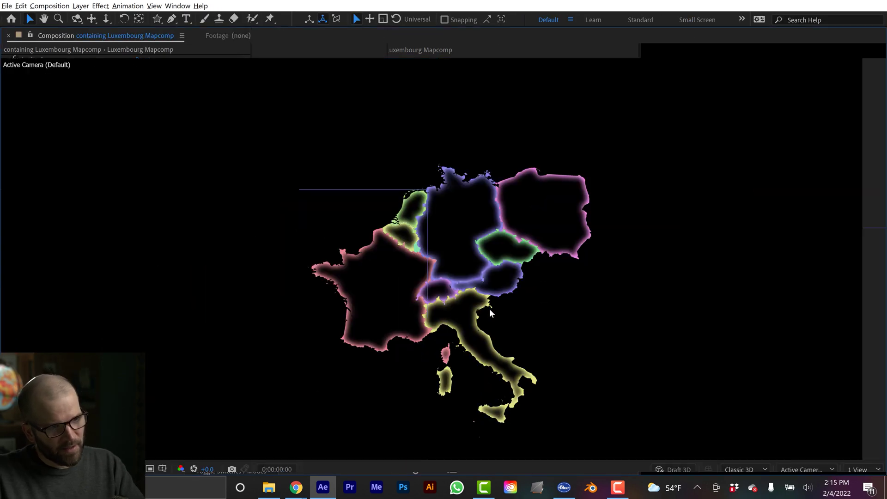
click(484, 312)
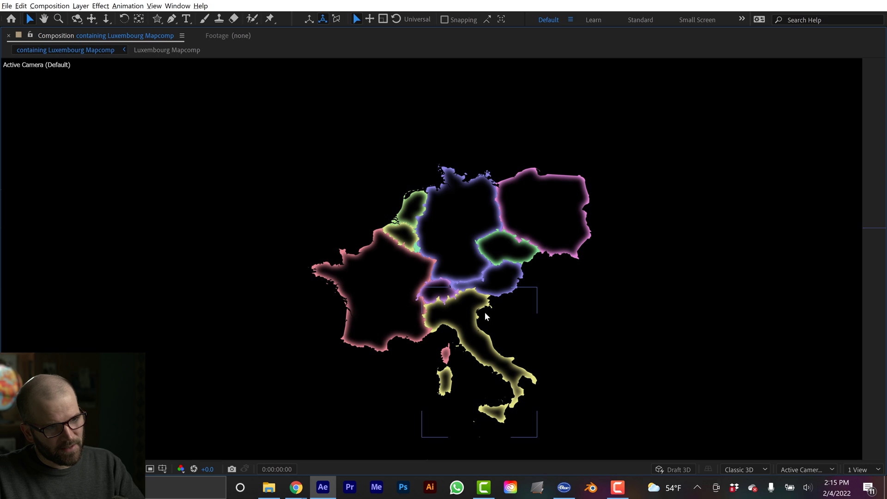
click(443, 326)
key(grave)
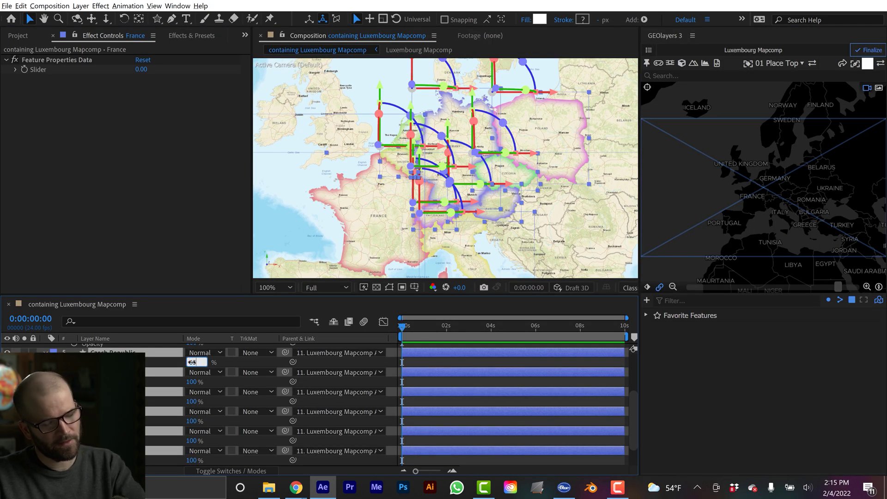
Set the country border layers to 65% opacity, turn them off, and shy them from the timeline.
key(Return)
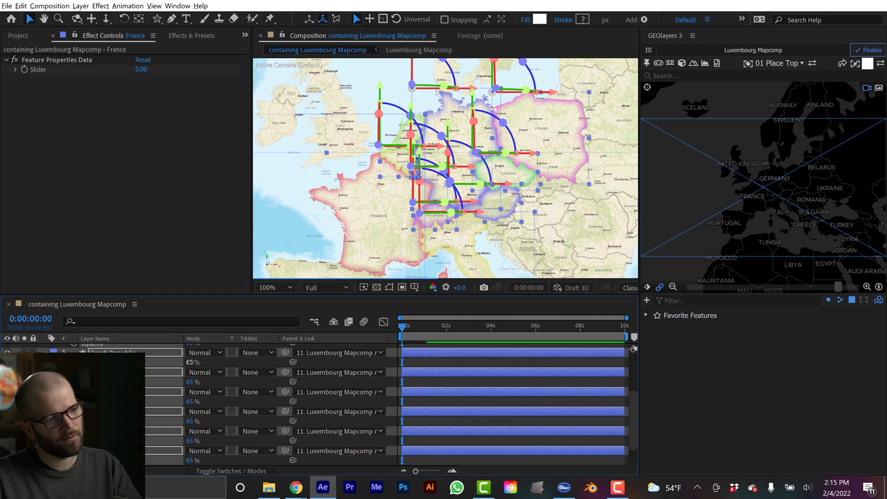
key(grave)
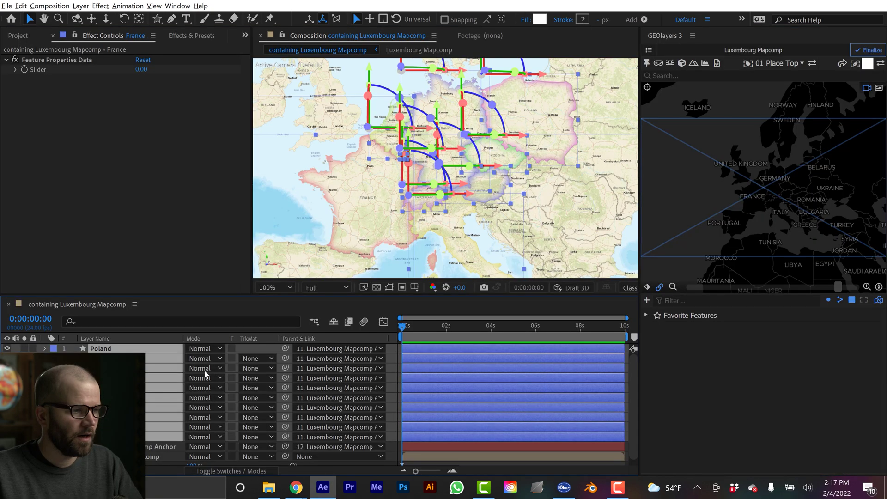
drag(8, 349, 8, 437)
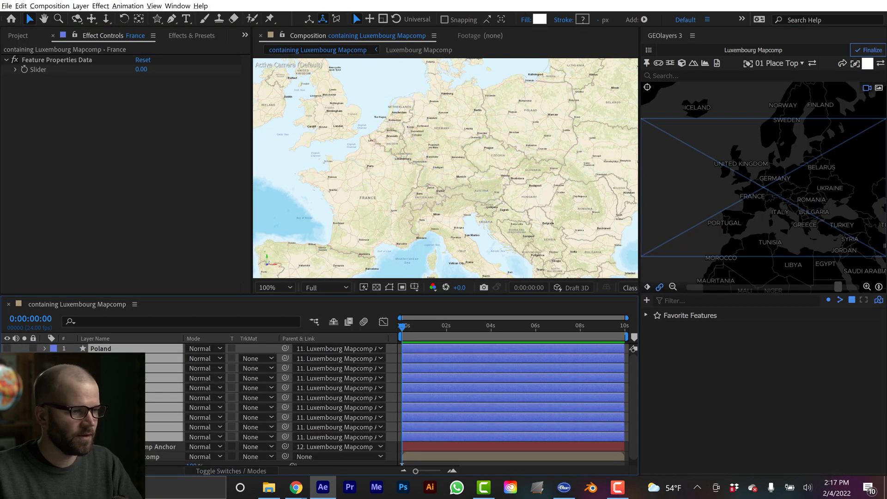
click(199, 472)
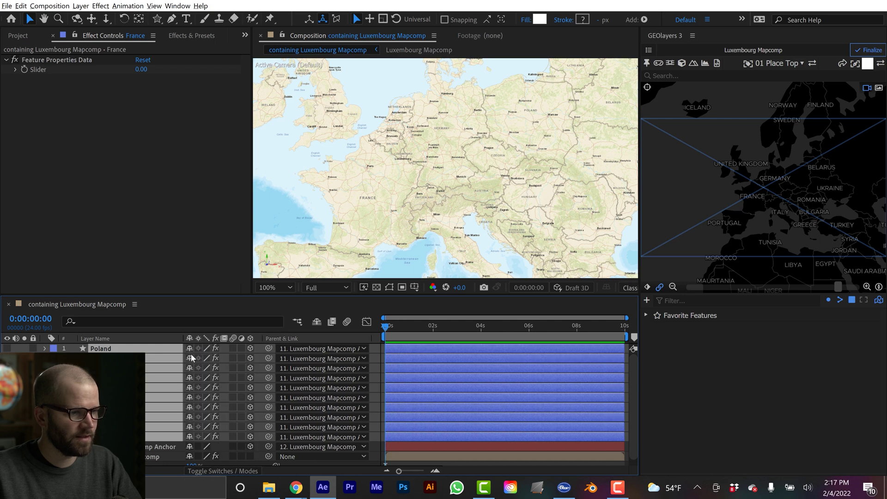
click(317, 322)
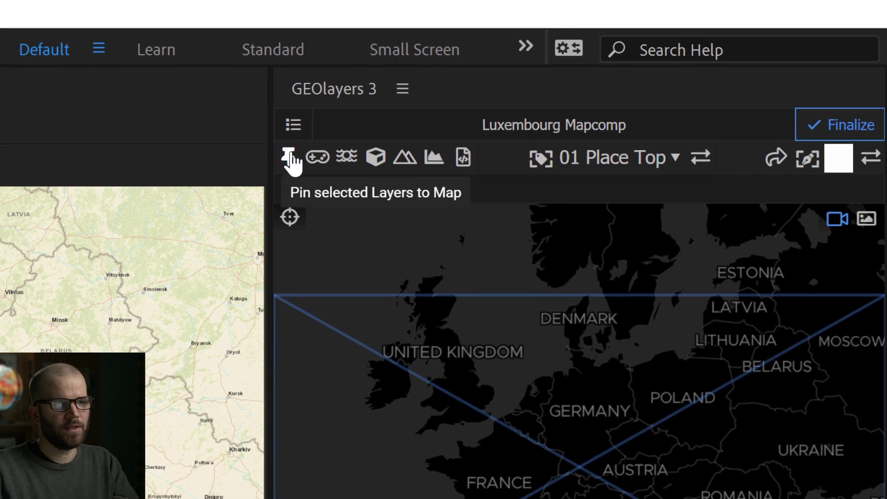
Change the Luxembourg Mapcomp imagery style from World Street Map to ESRI National Geographic.
click(293, 125)
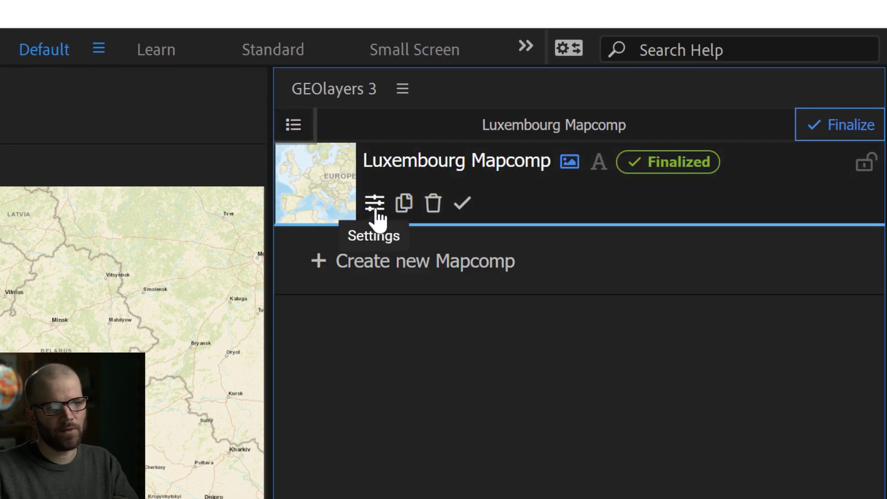
click(377, 209)
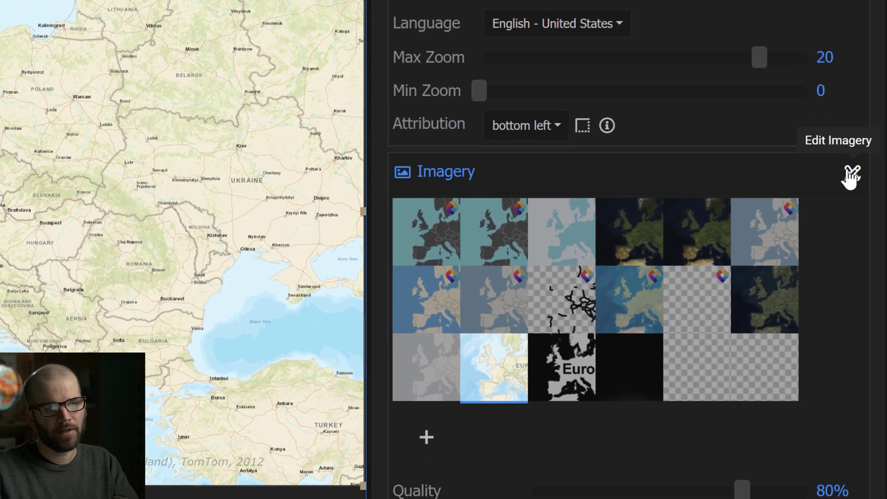
click(845, 467)
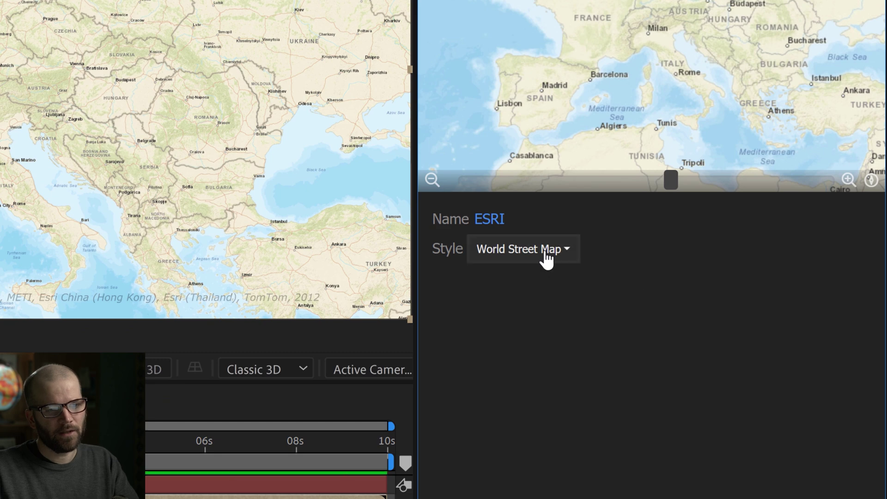
click(545, 260)
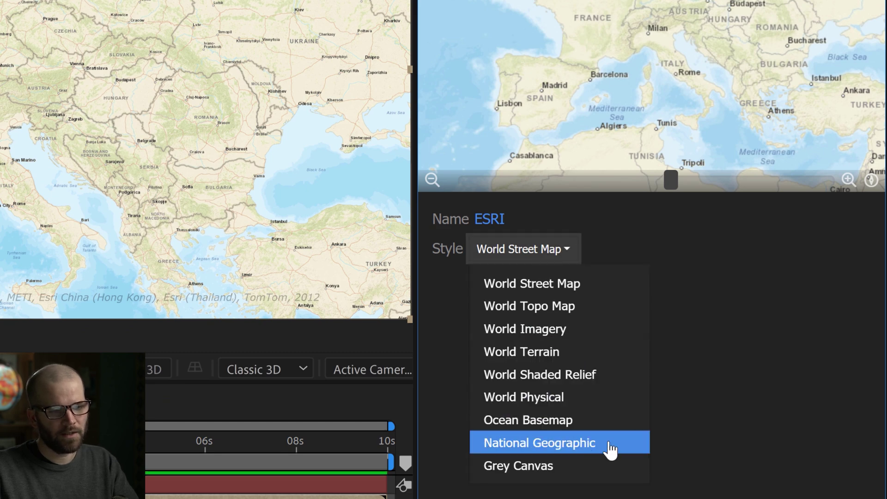
click(611, 448)
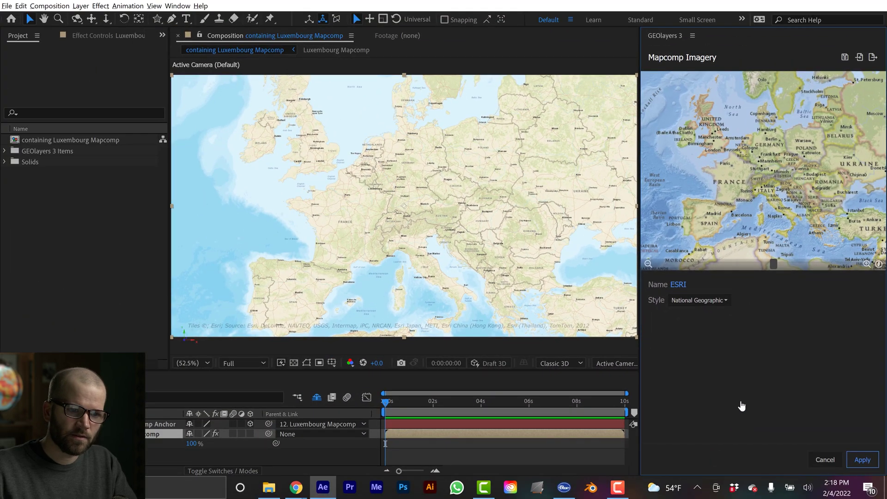
Apply the National Geographic imagery and view Germany and Luxembourg at 200% magnification.
click(856, 479)
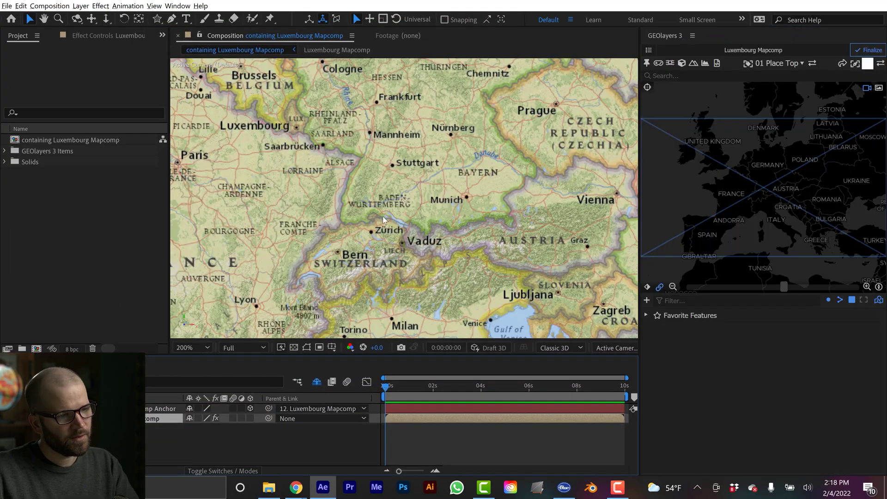
drag(351, 201, 351, 224)
key(period)
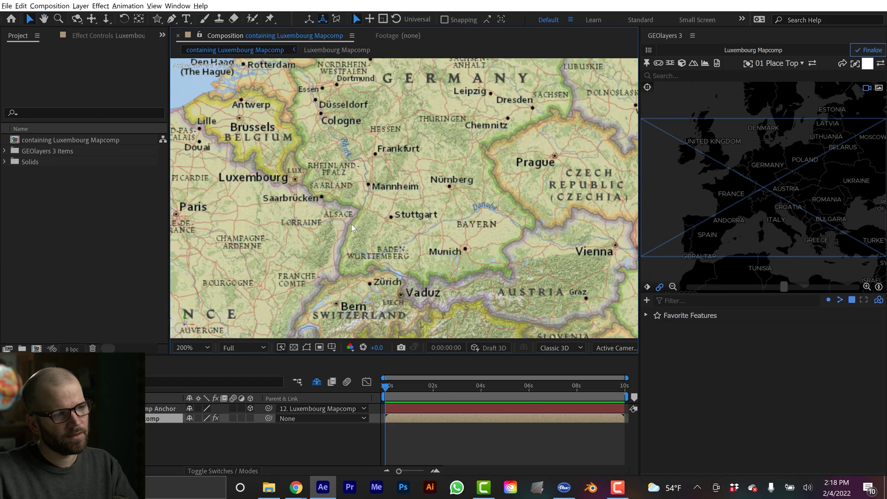